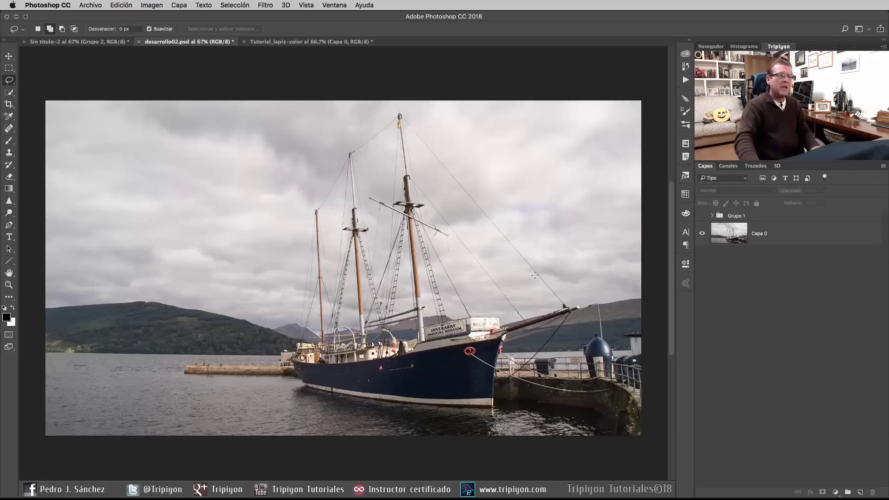
# Preview the finished pencil examples in Sin título-2 and desarrollo02, then return to Tutorial_lapiz-color.
pyautogui.click(79, 42)
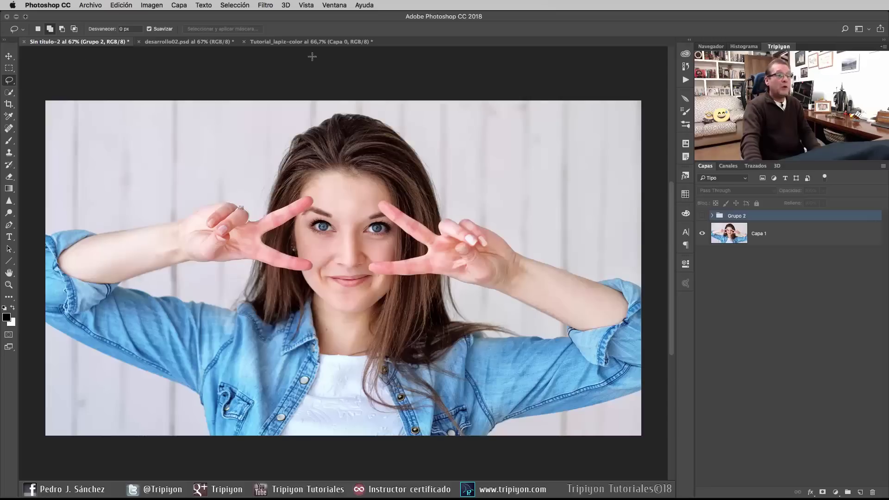
pyautogui.click(703, 216)
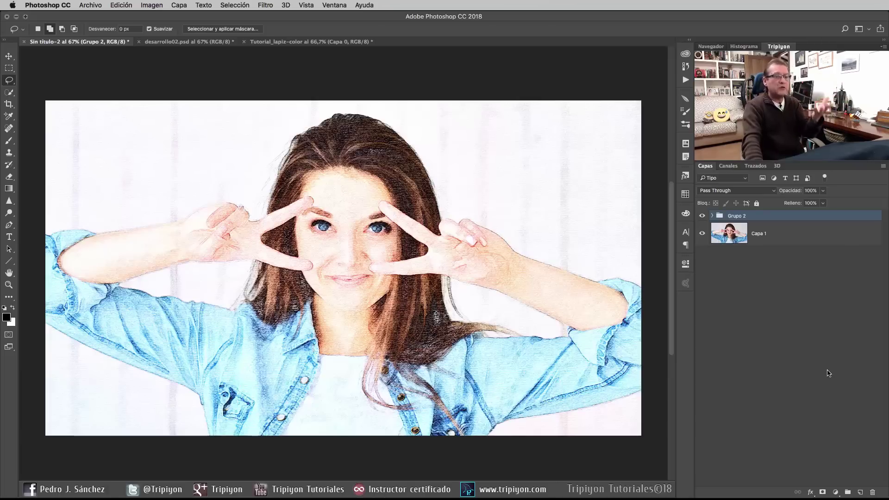
pyautogui.click(187, 41)
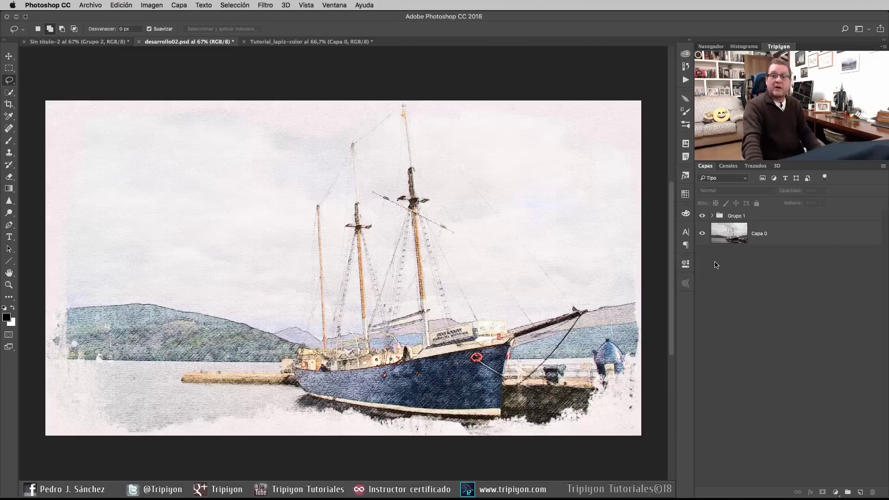
pyautogui.hotkey('ctrl', 'Tab')
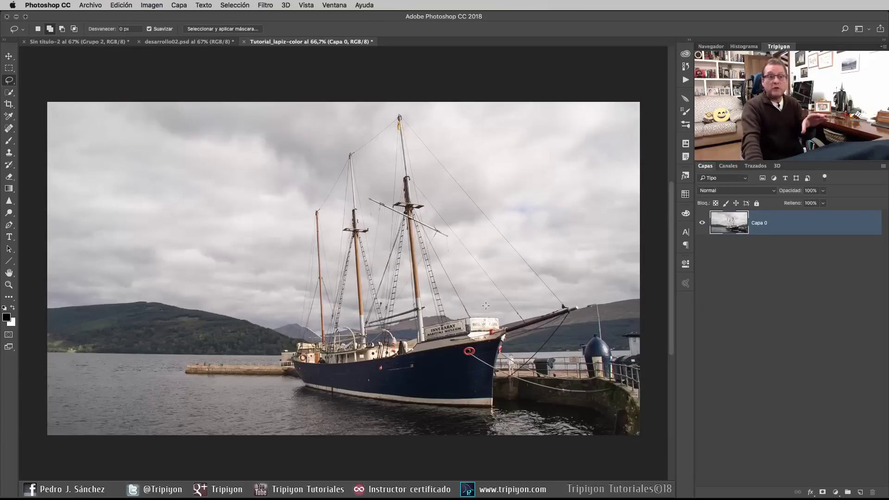
# Place papel00.jpg as an embedded layer in the ship document.
pyautogui.click(92, 7)
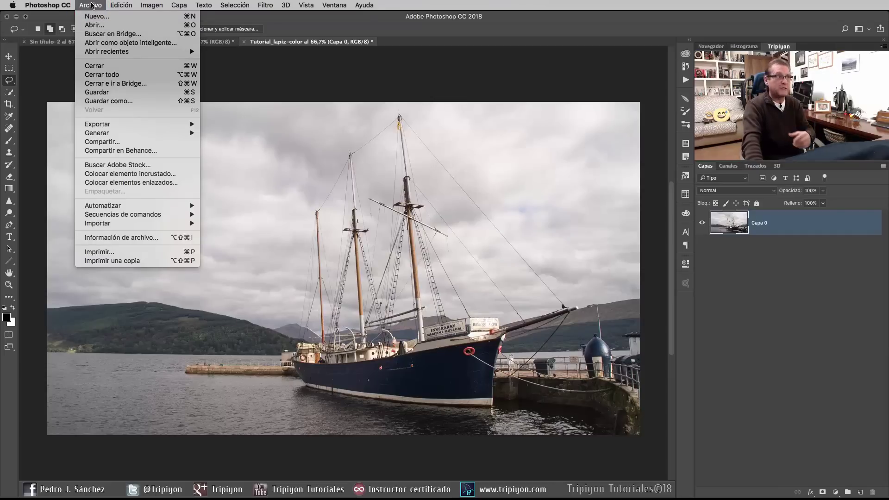
pyautogui.press('Escape')
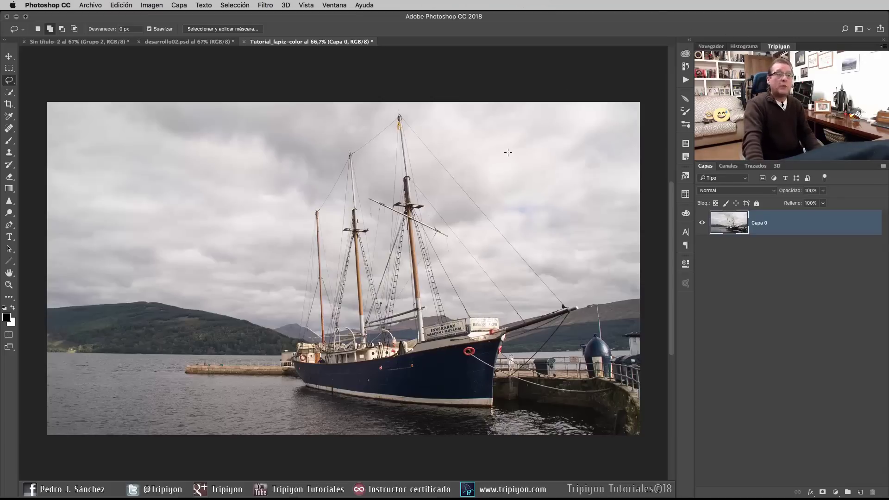
pyautogui.click(92, 6)
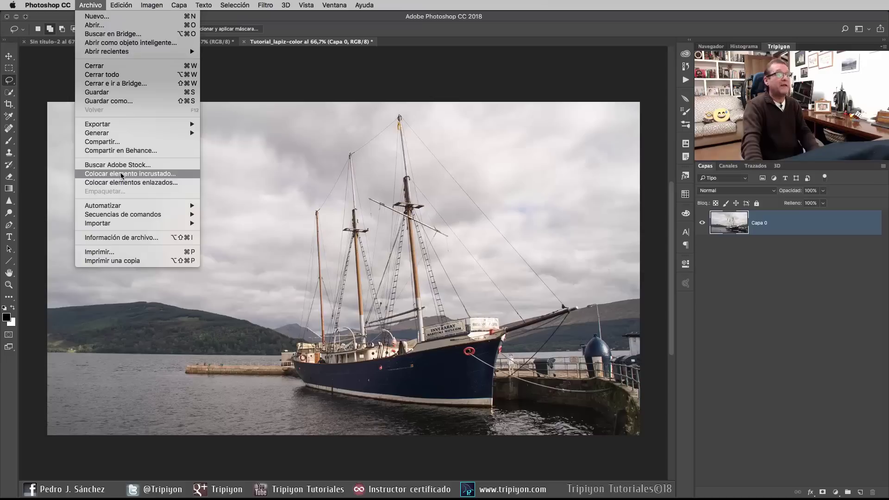
pyautogui.click(121, 175)
pyautogui.click(479, 123)
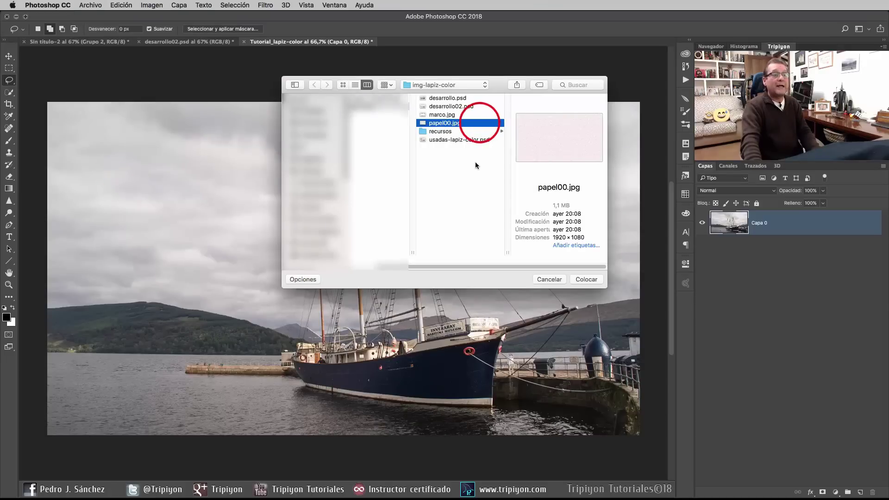
pyautogui.click(594, 281)
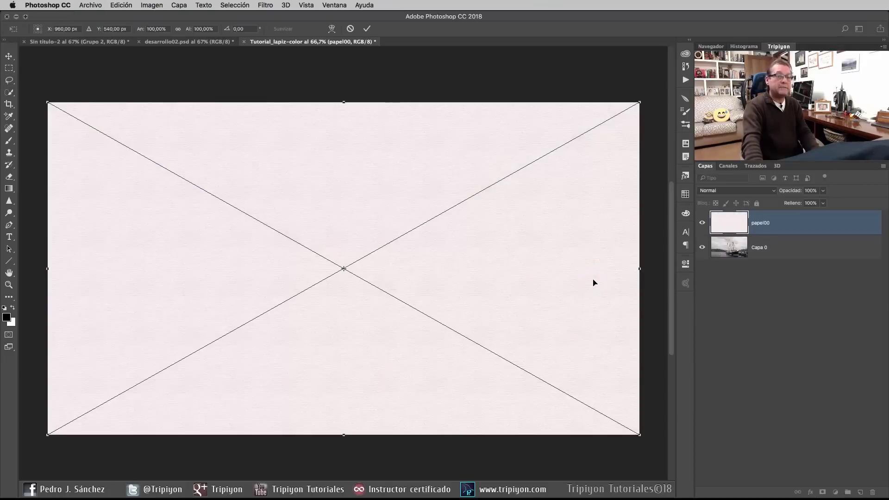
# Commit the papel00 placement, fit the canvas to screen, and rasterize the papel00 layer.
pyautogui.click(366, 29)
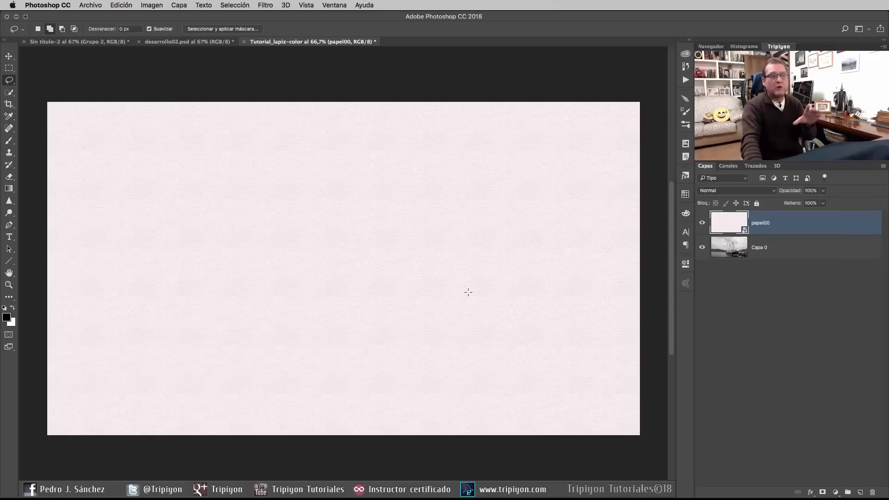
pyautogui.scroll(5, 370, 256)
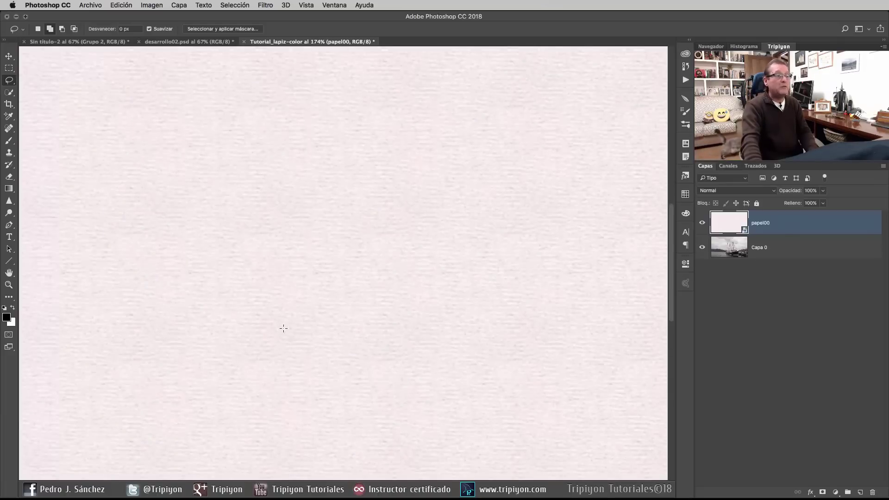
pyautogui.rightClick(395, 262)
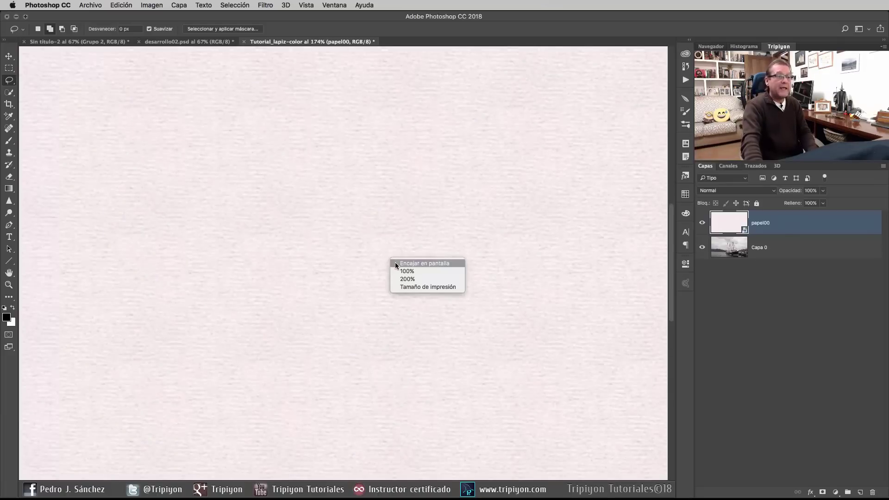
pyautogui.click(396, 264)
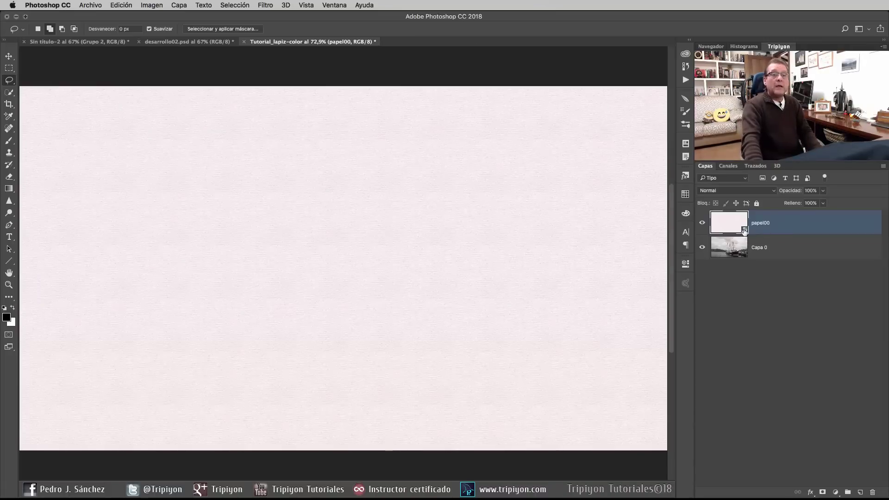
pyautogui.rightClick(789, 225)
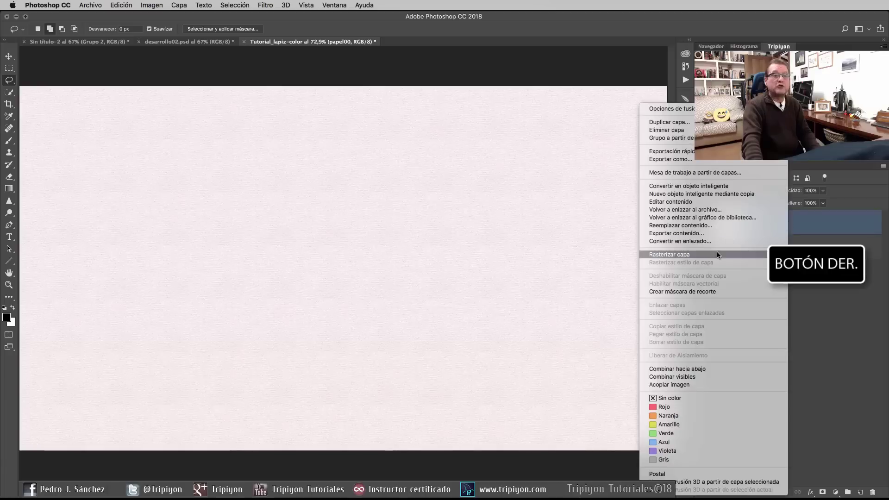
pyautogui.click(717, 254)
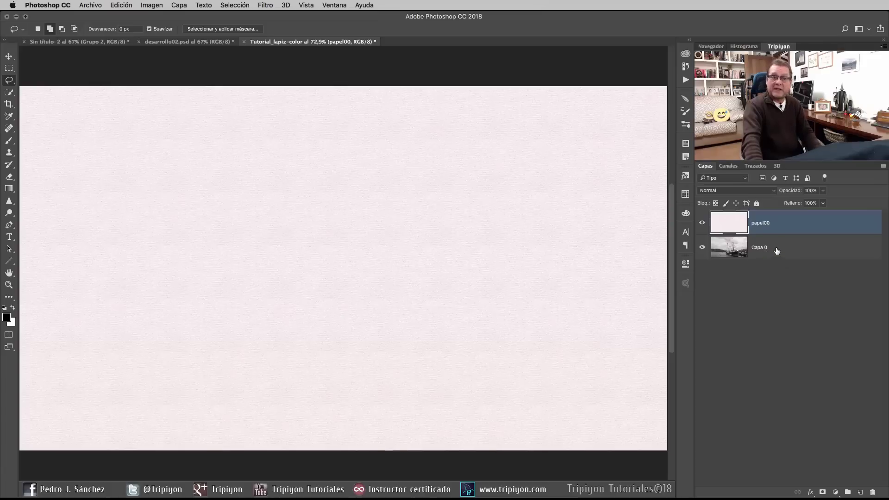
# Duplicate Capa 0 above papel00 and rename the copy 'base'.
pyautogui.press('alt')
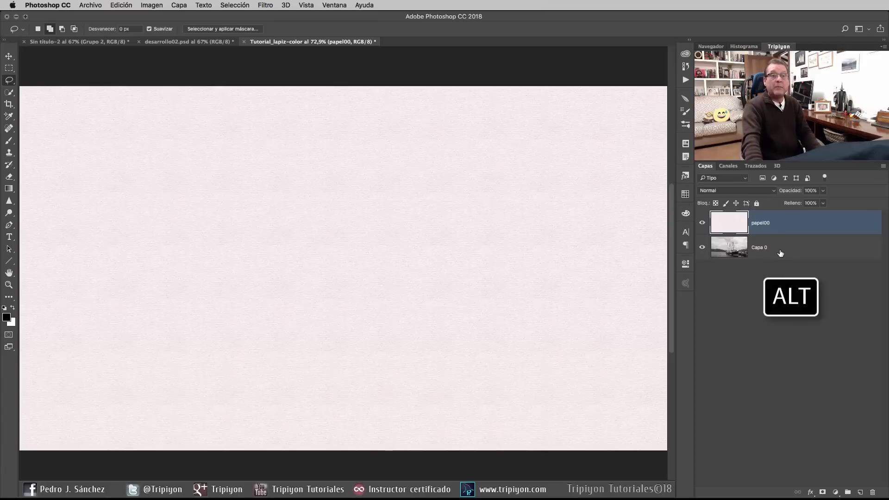
pyautogui.moveTo(783, 251); pyautogui.dragTo(785, 209)
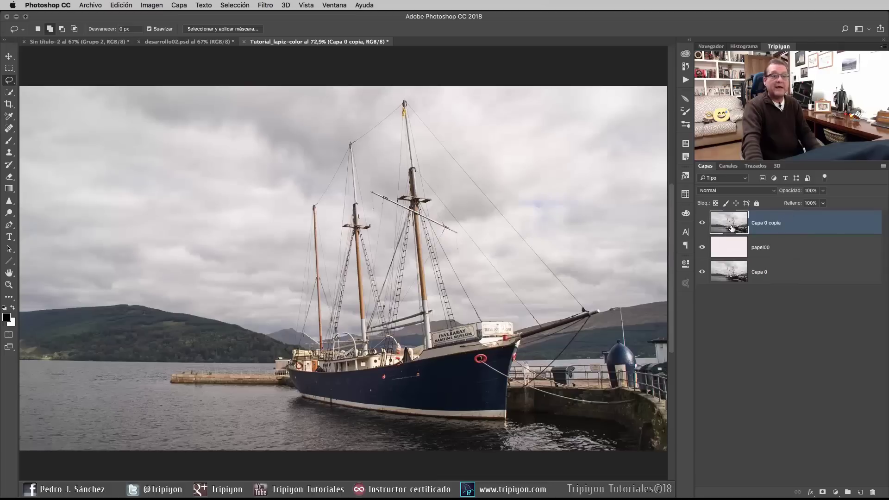
pyautogui.doubleClick(765, 222)
pyautogui.write('base')
pyautogui.press('Return')
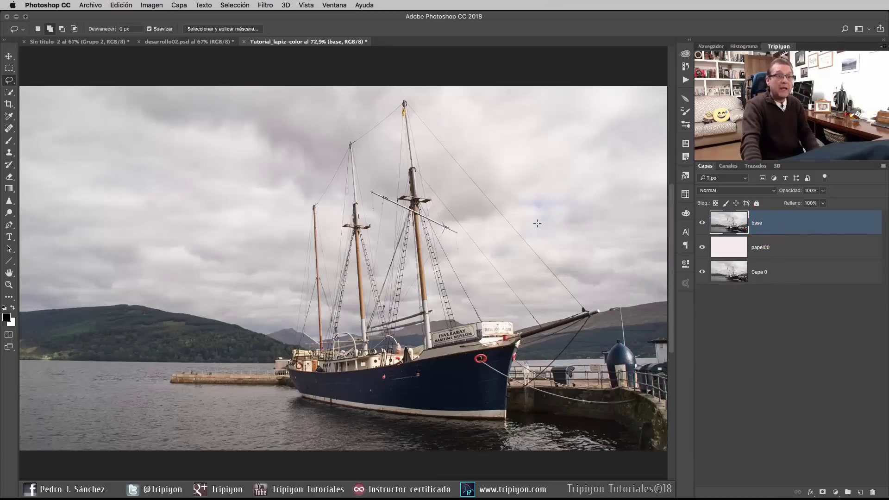
# Open Black & White on base and try the Filtro azul, rojo and amarillo presets.
pyautogui.click(152, 5)
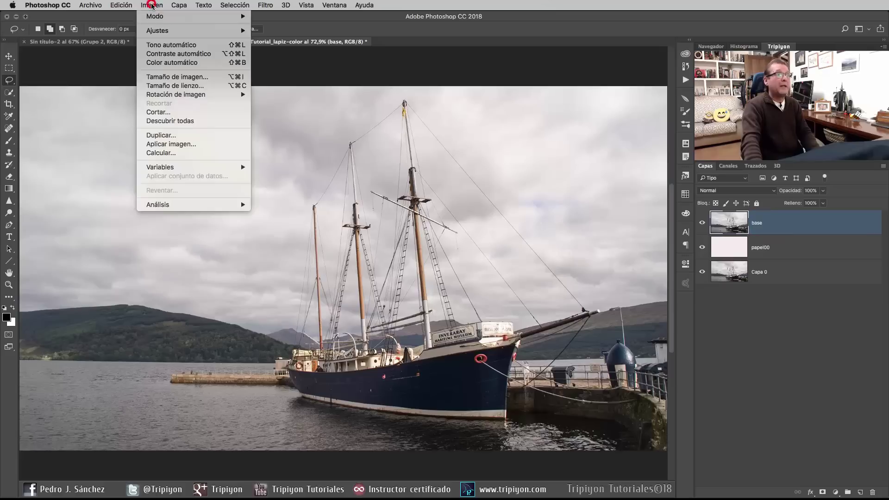
pyautogui.moveTo(157, 31)
pyautogui.click(278, 72)
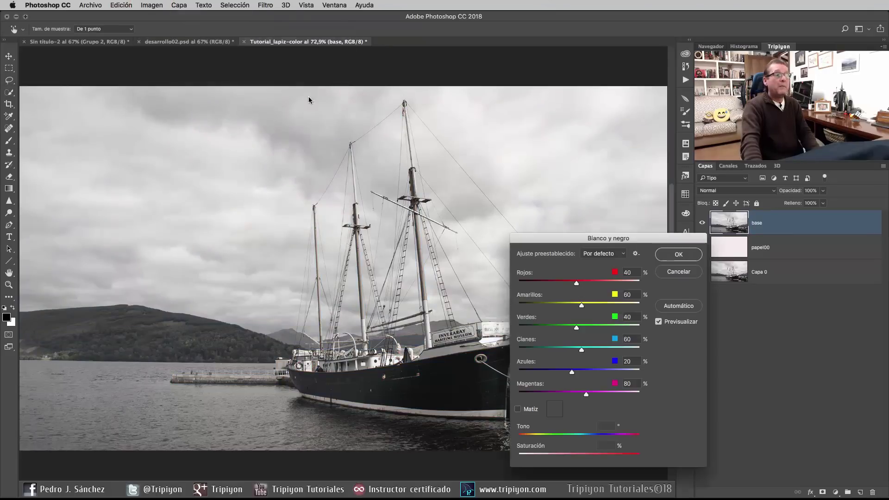
pyautogui.moveTo(627, 236); pyautogui.dragTo(743, 204)
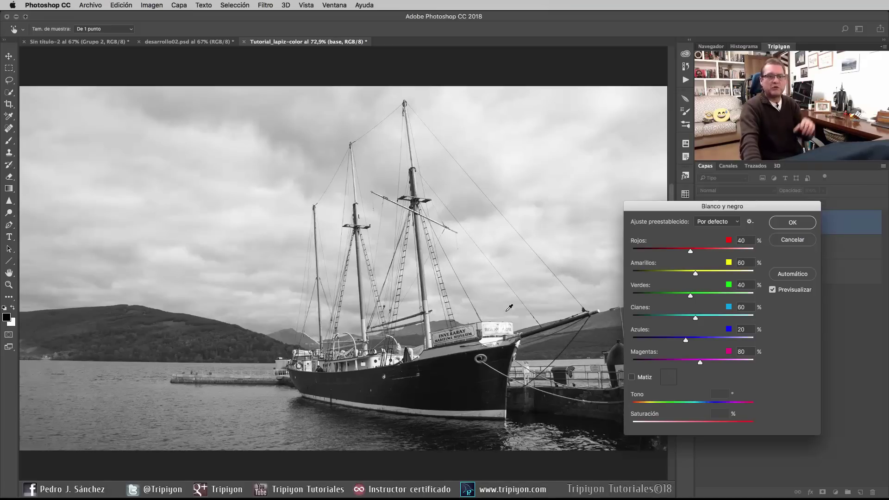
pyautogui.click(742, 221)
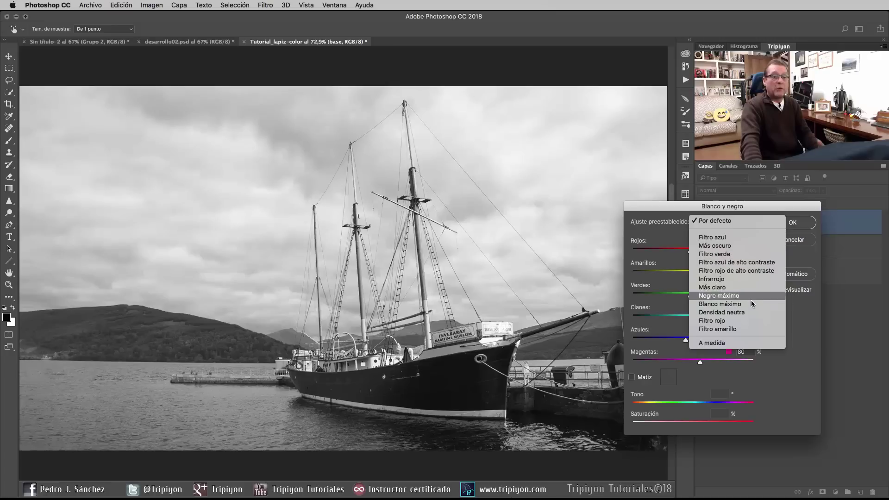
pyautogui.click(734, 237)
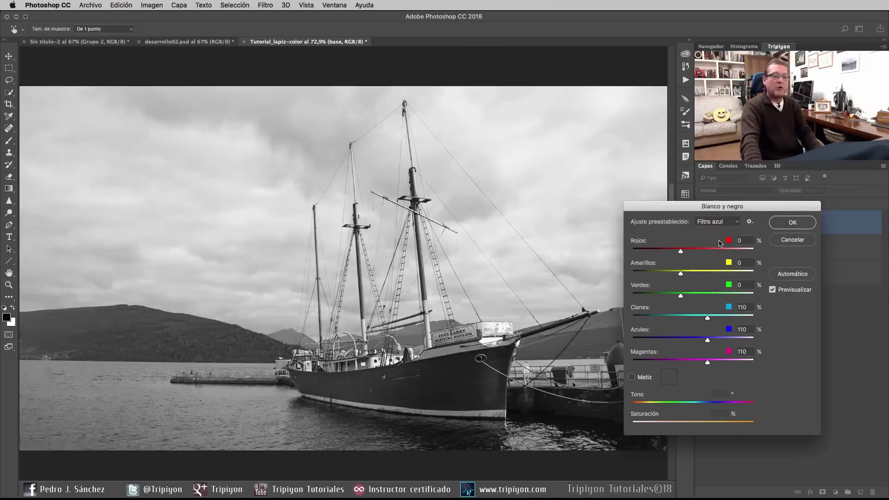
pyautogui.click(727, 223)
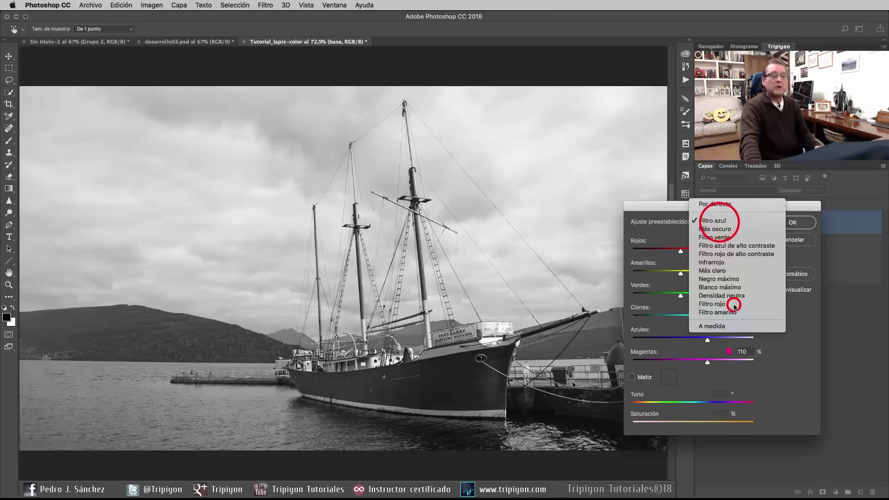
pyautogui.click(735, 303)
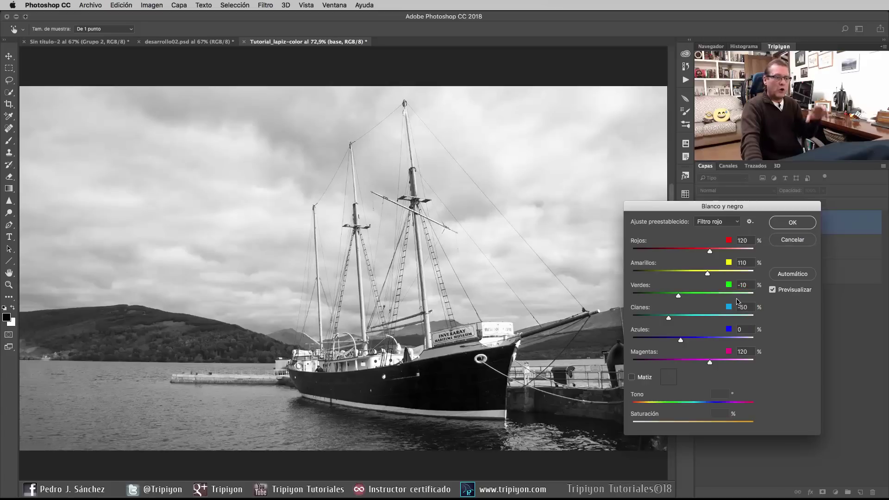
pyautogui.click(716, 230)
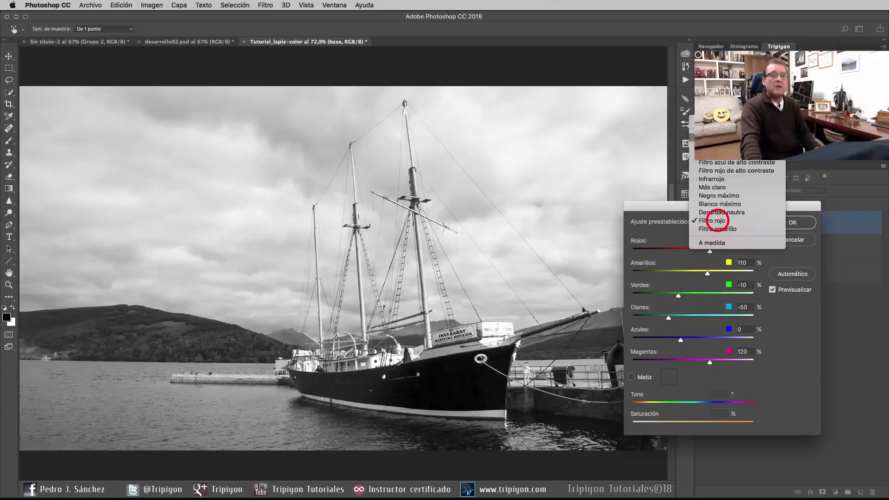
pyautogui.click(727, 230)
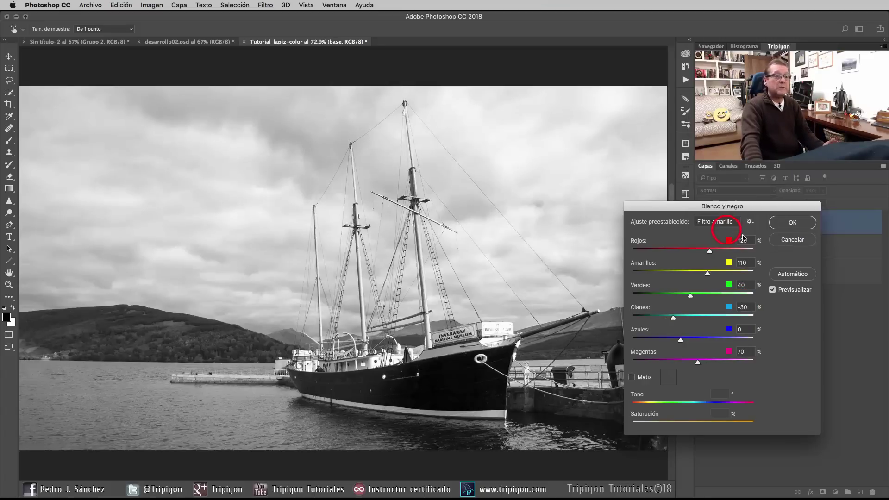
# Apply the Blanco máximo preset, raise Blues to about 213, brighten Yellows, and confirm.
pyautogui.click(730, 221)
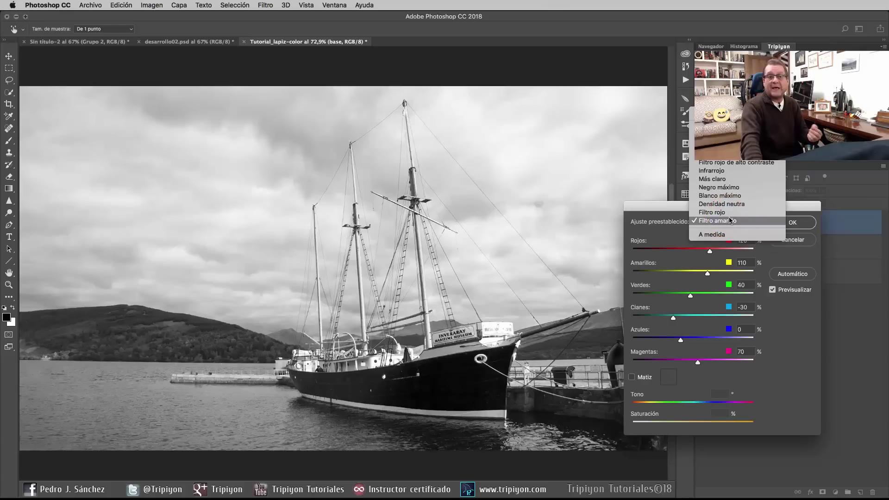
pyautogui.click(737, 179)
pyautogui.click(735, 220)
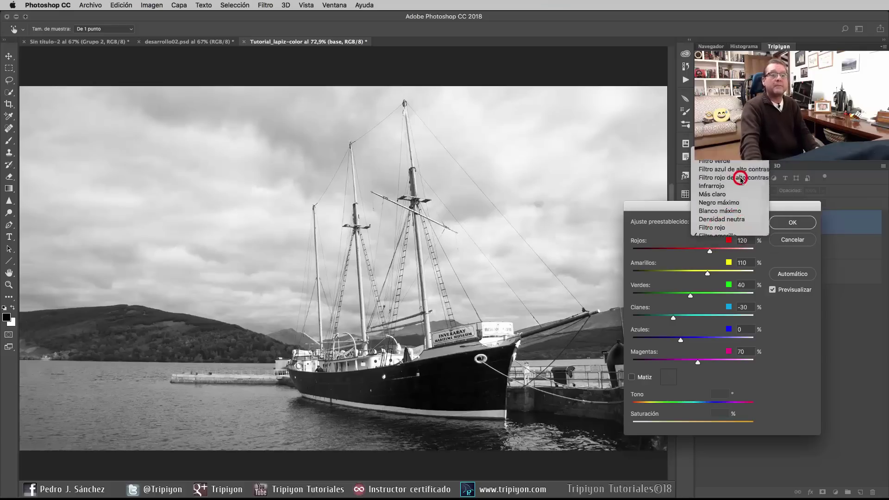
pyautogui.click(733, 237)
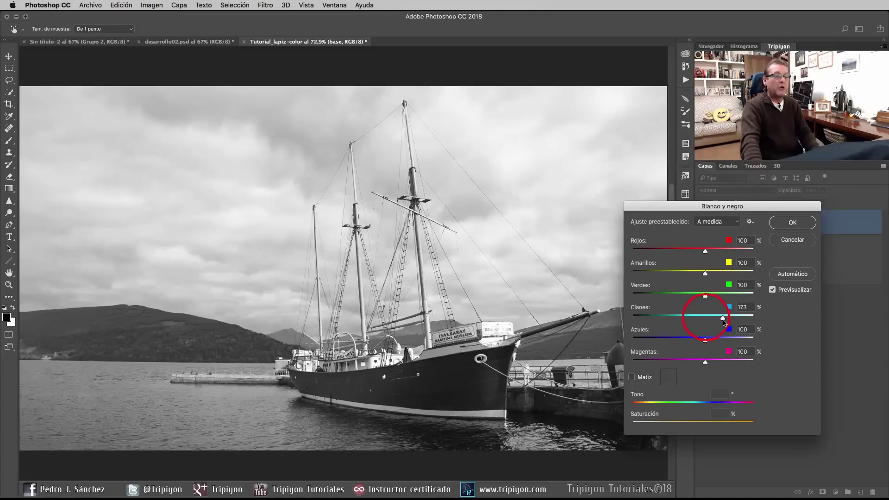
pyautogui.moveTo(720, 341); pyautogui.dragTo(733, 341)
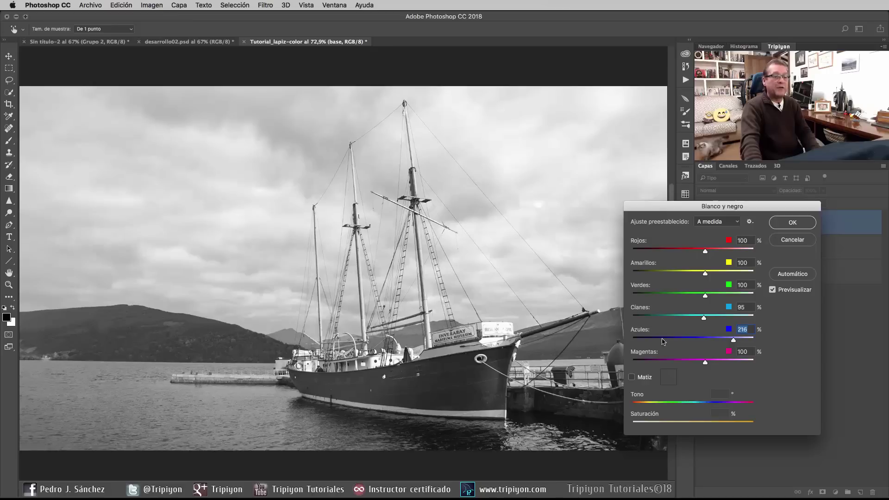
pyautogui.moveTo(706, 274); pyautogui.dragTo(727, 275)
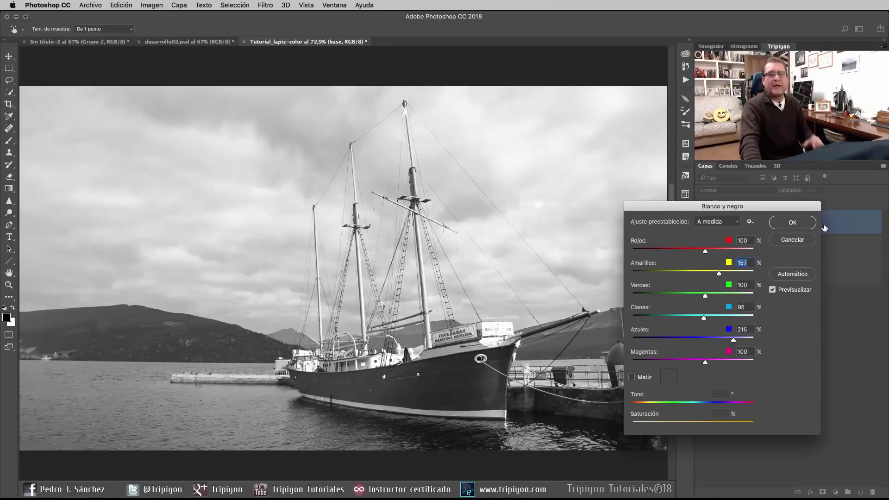
pyautogui.click(804, 223)
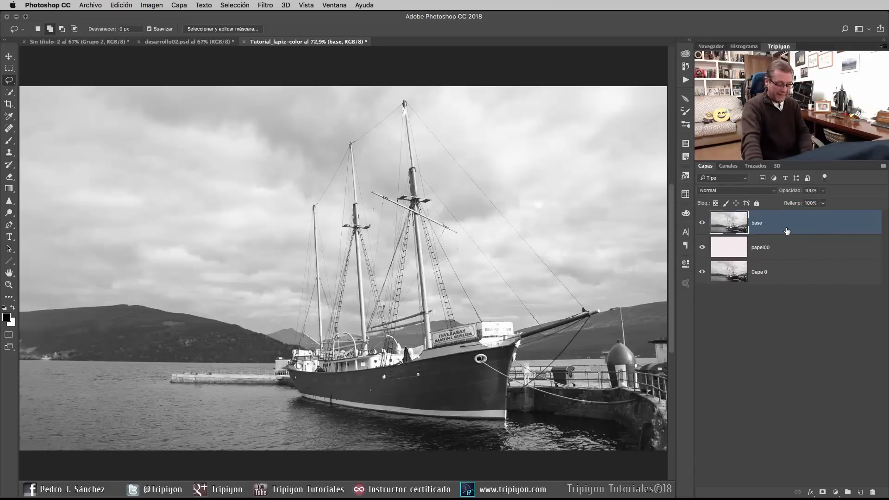
# Create two copies of base named bordes and carboncillo, with both layers hidden.
pyautogui.hotkey('ctrl', 'j')
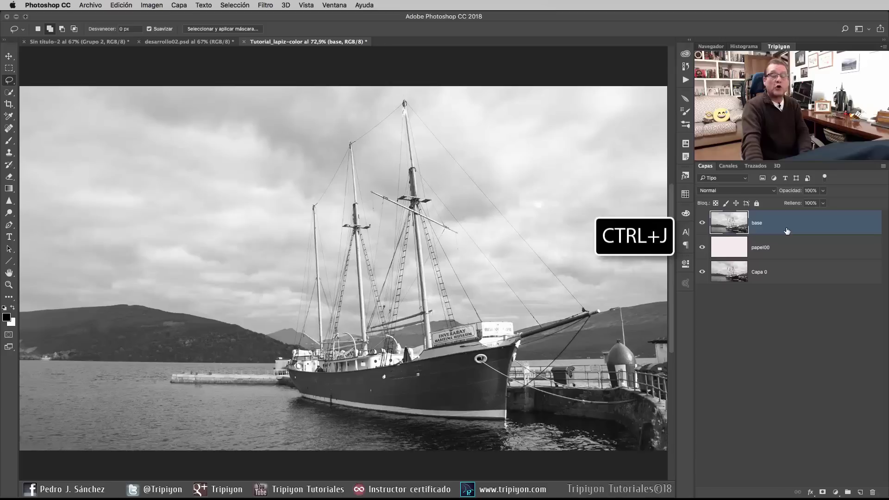
pyautogui.hotkey('ctrl', 'j')
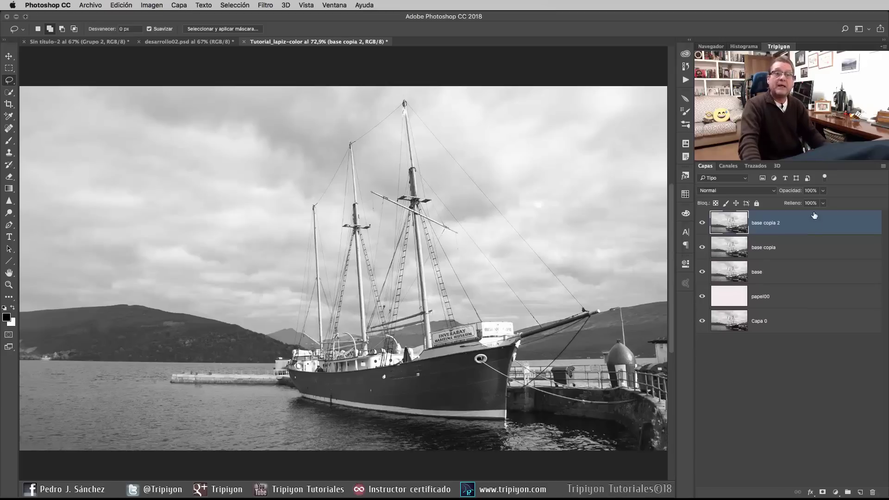
pyautogui.doubleClick(771, 248)
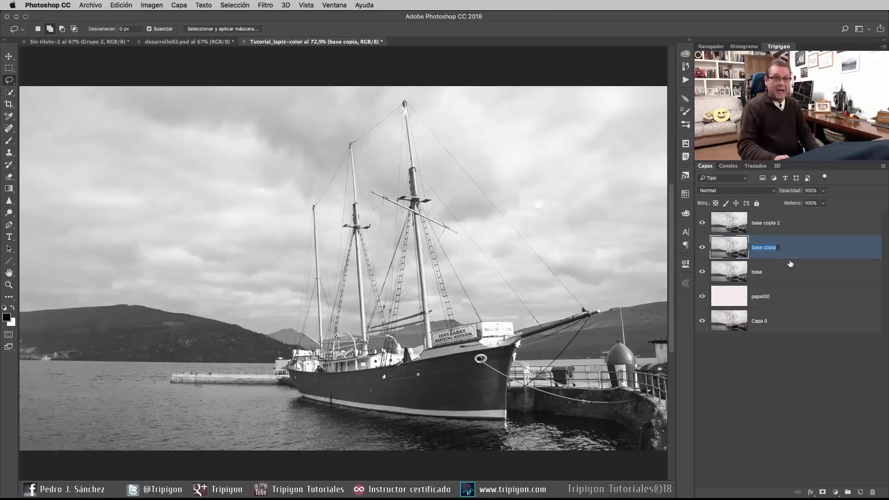
pyautogui.write('bordes')
pyautogui.hotkey('shift', 'Tab')
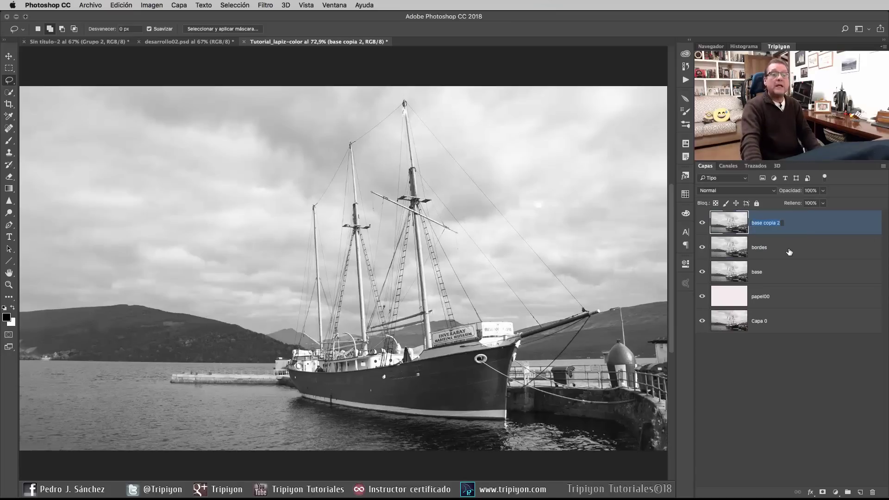
pyautogui.write('ca')
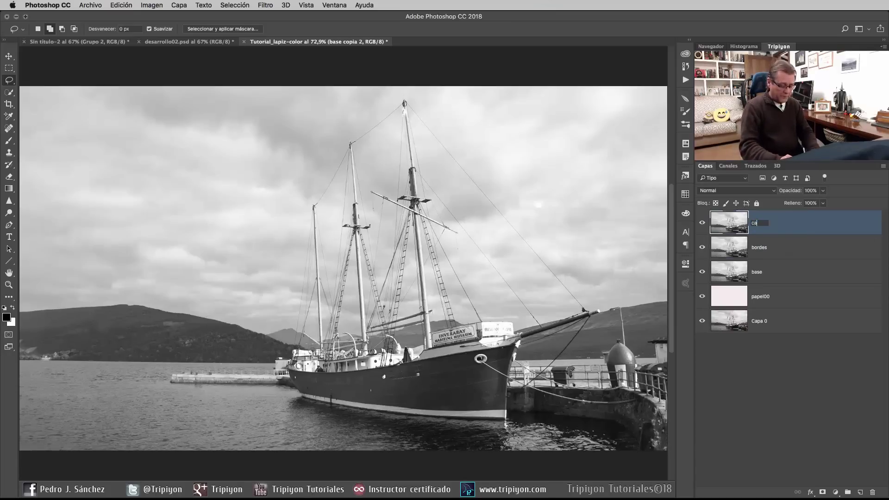
pyautogui.write('rboncillo')
pyautogui.press('Return')
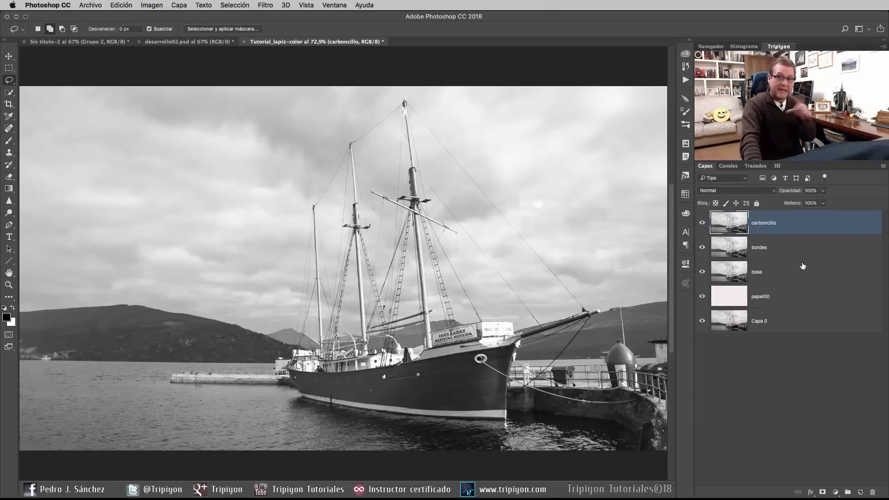
pyautogui.click(702, 223)
pyautogui.click(703, 247)
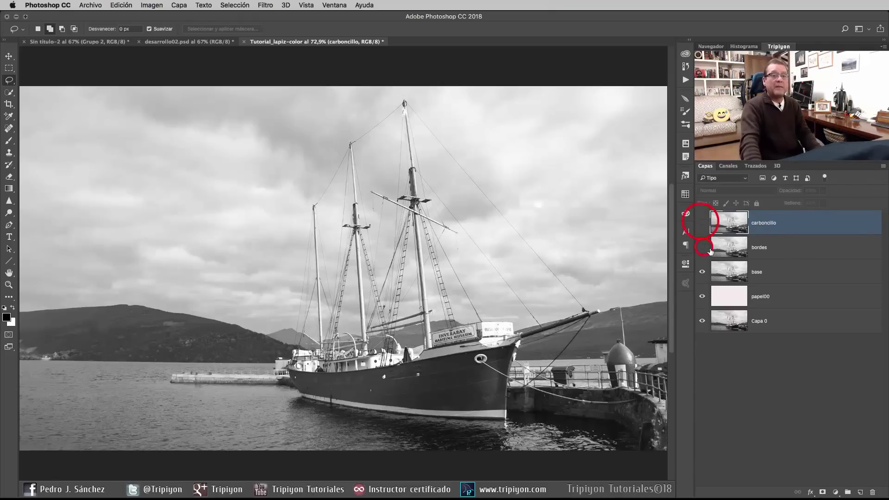
# Set the base layer's blend mode to Multiplicar and check it zoomed in, then fit to screen.
pyautogui.click(808, 277)
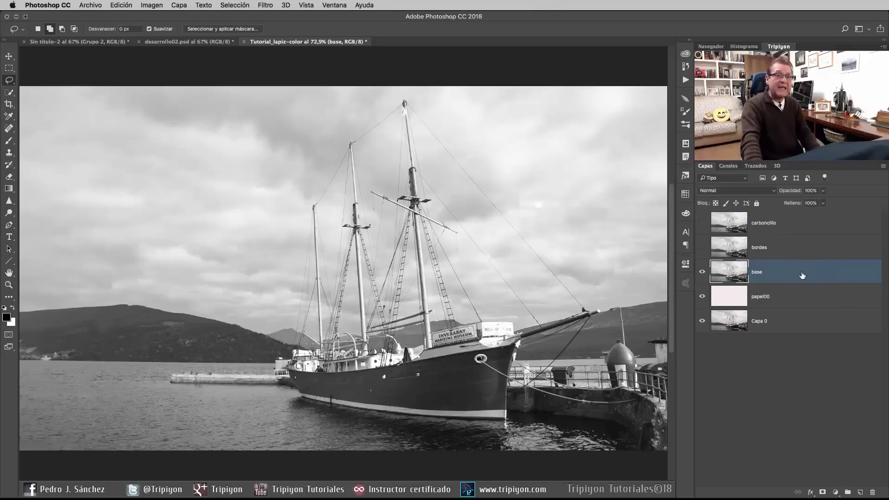
pyautogui.click(766, 191)
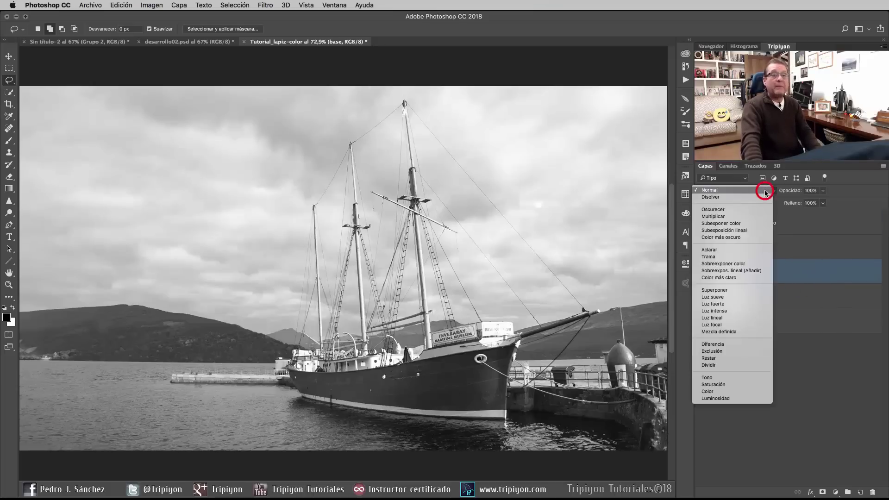
pyautogui.click(713, 215)
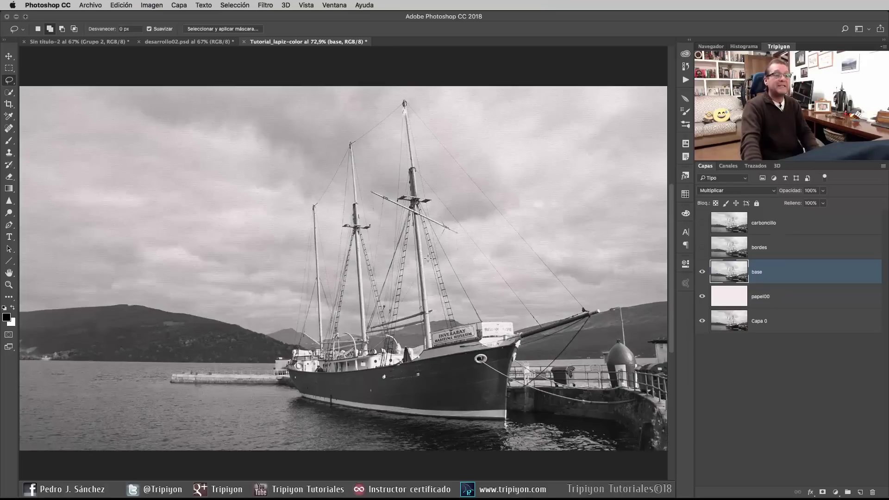
pyautogui.scroll(5, 439, 234)
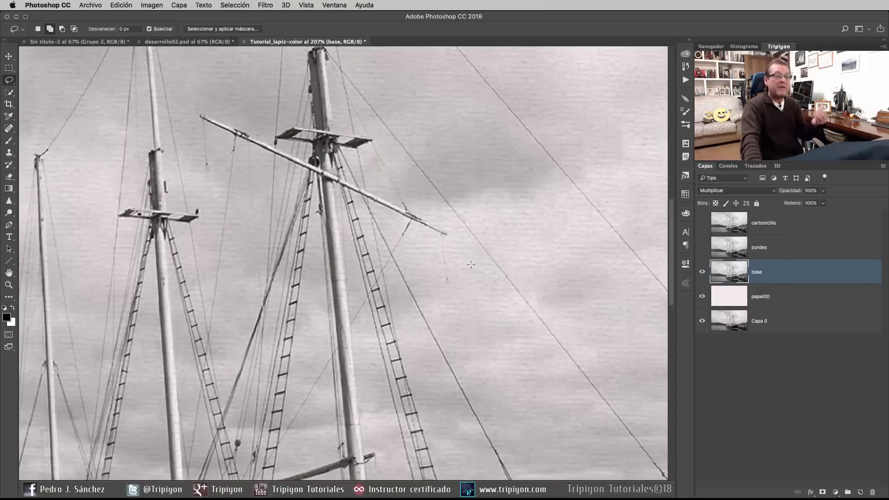
pyautogui.rightClick(364, 238)
pyautogui.click(440, 267)
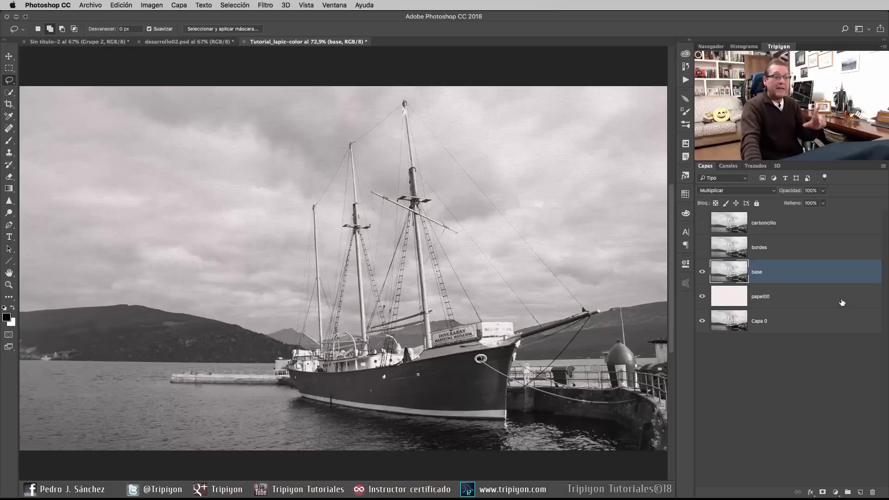
# In base's Blending Options, split the gray Underlying Layer white slider to 236/255.
pyautogui.doubleClick(833, 272)
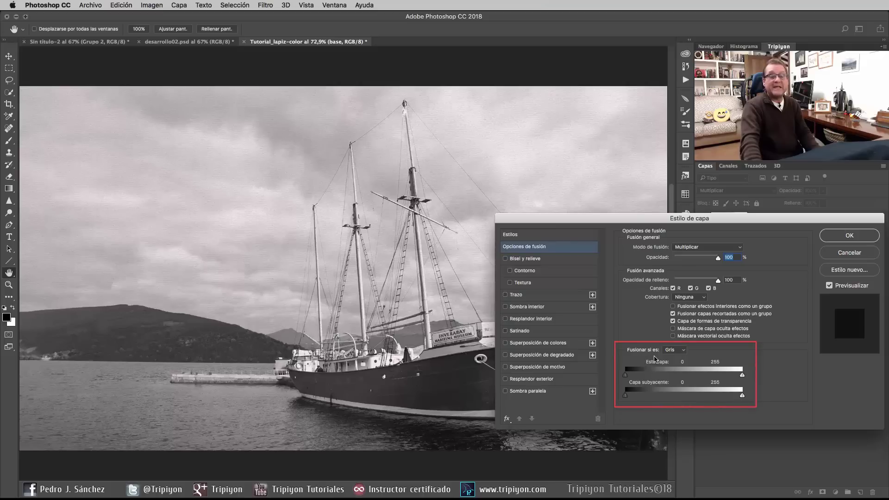
pyautogui.click(685, 353)
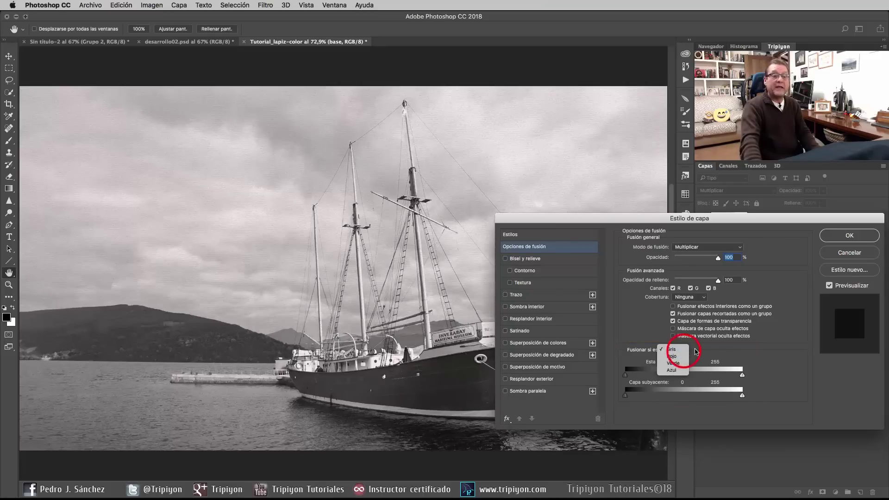
pyautogui.click(683, 351)
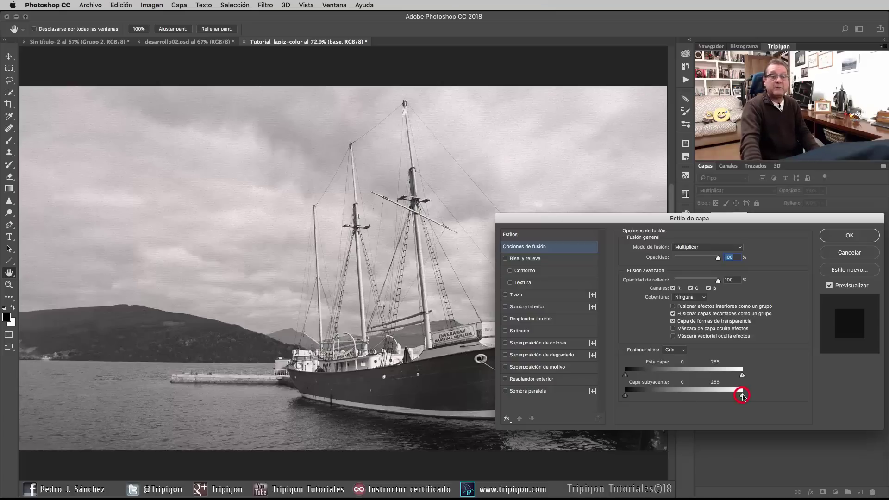
pyautogui.moveTo(742, 395)
pyautogui.mouseDown()
pyautogui.moveTo(726, 397)
pyautogui.moveTo(750, 399)
pyautogui.moveTo(725, 397)
pyautogui.moveTo(742, 402)
pyautogui.mouseUp()
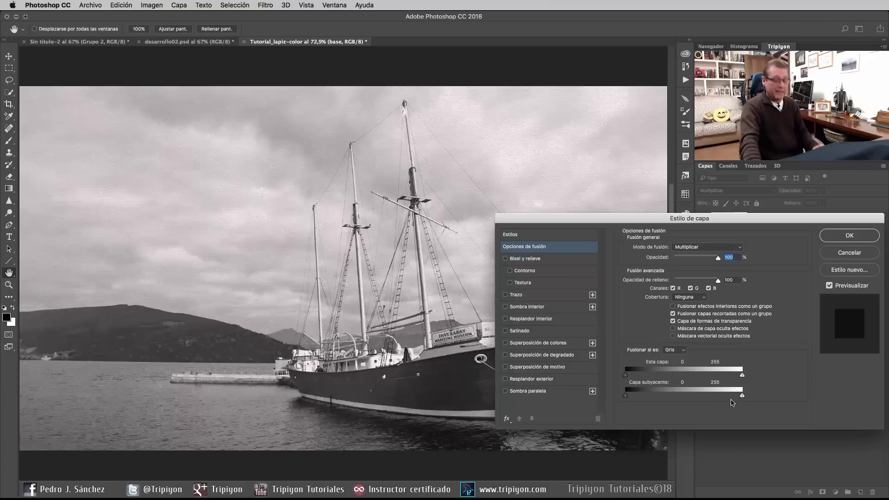
pyautogui.press('alt')
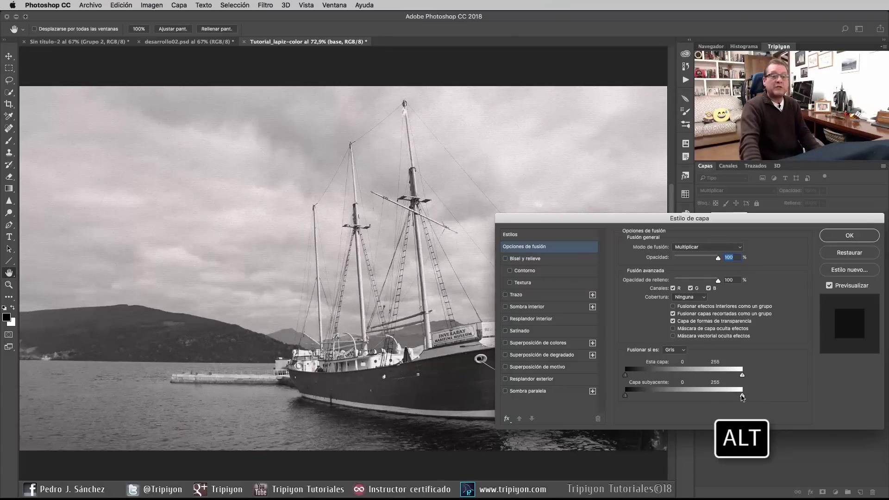
pyautogui.moveTo(742, 396); pyautogui.dragTo(736, 397)
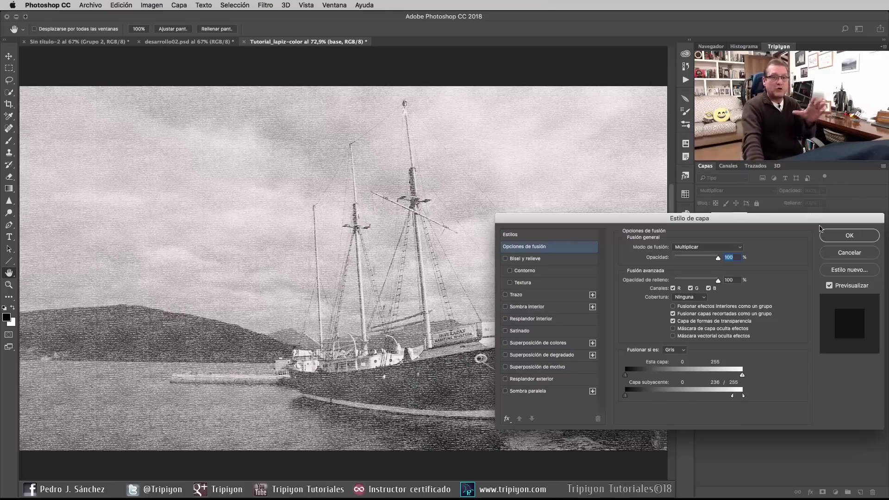
pyautogui.click(844, 237)
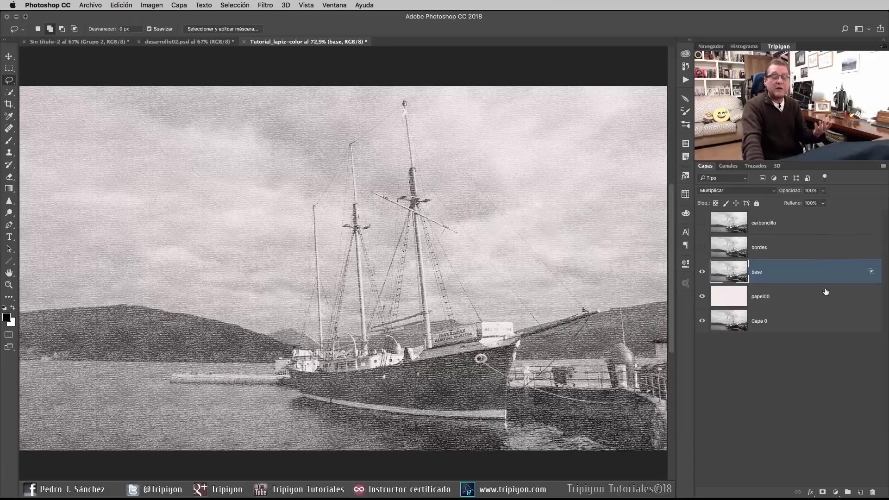
pyautogui.doubleClick(847, 281)
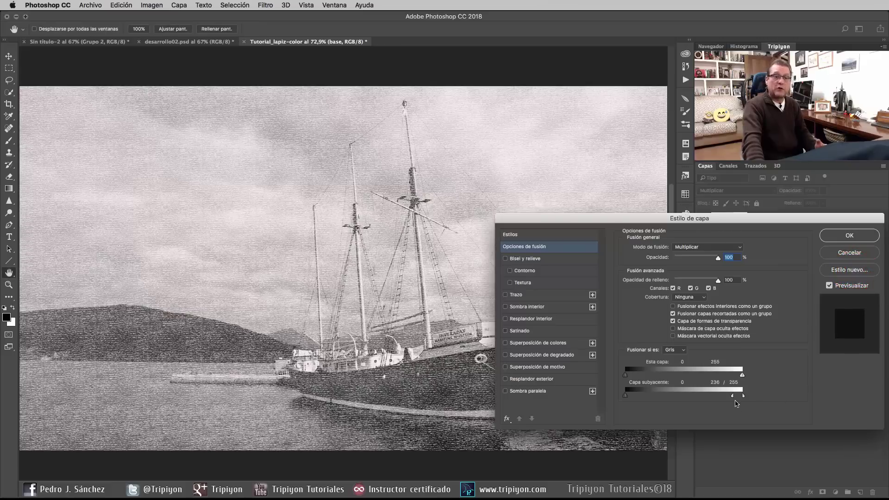
pyautogui.click(863, 240)
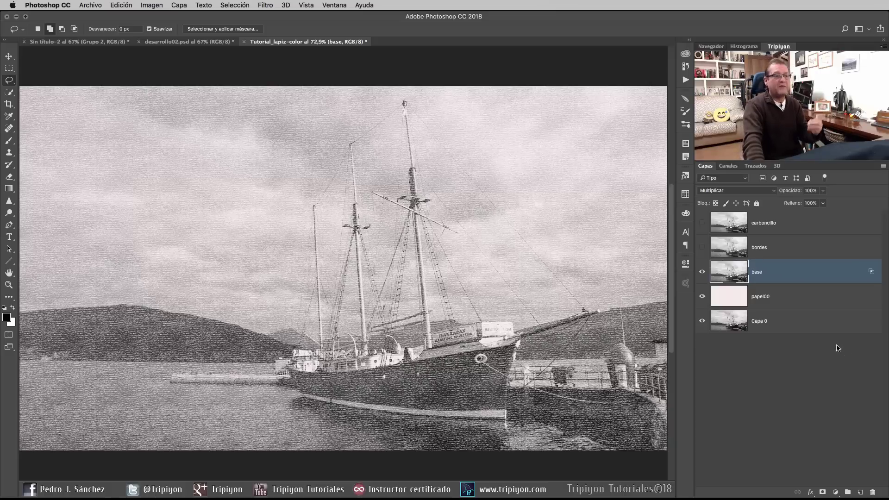
# Show bordes and apply Bordes resplandecientes with slightly higher brightness and smoothing.
pyautogui.click(810, 251)
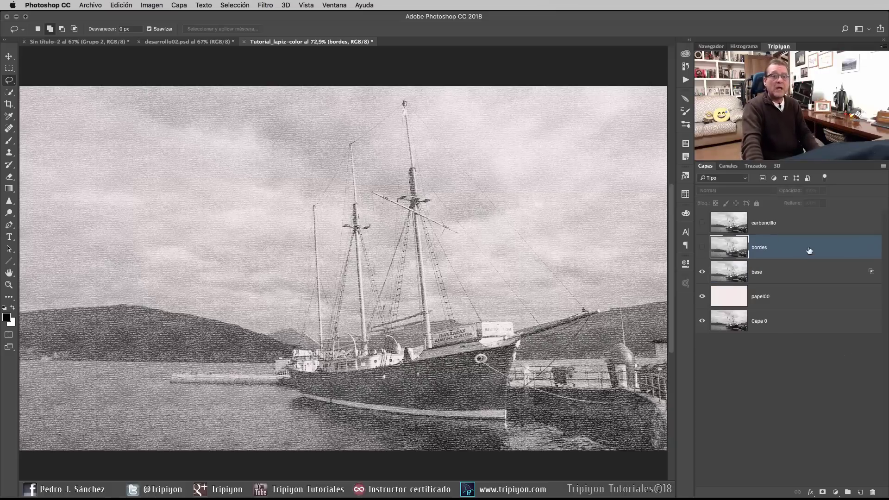
pyautogui.click(703, 248)
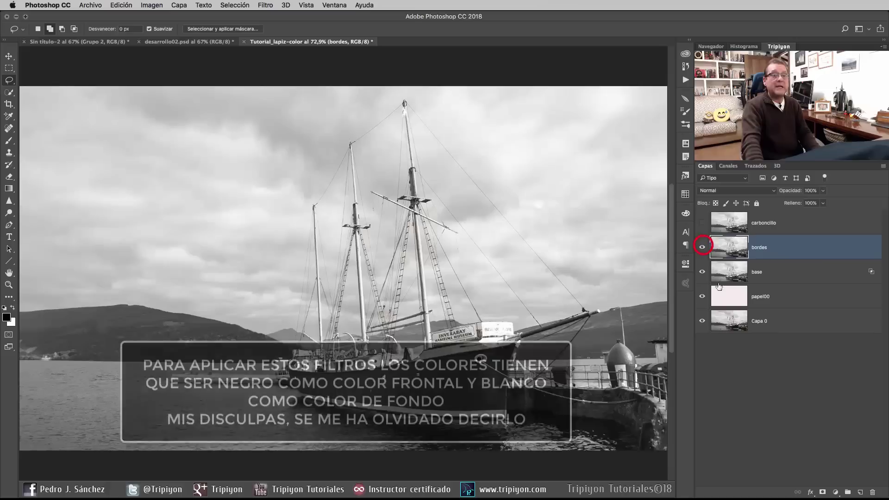
pyautogui.click(271, 6)
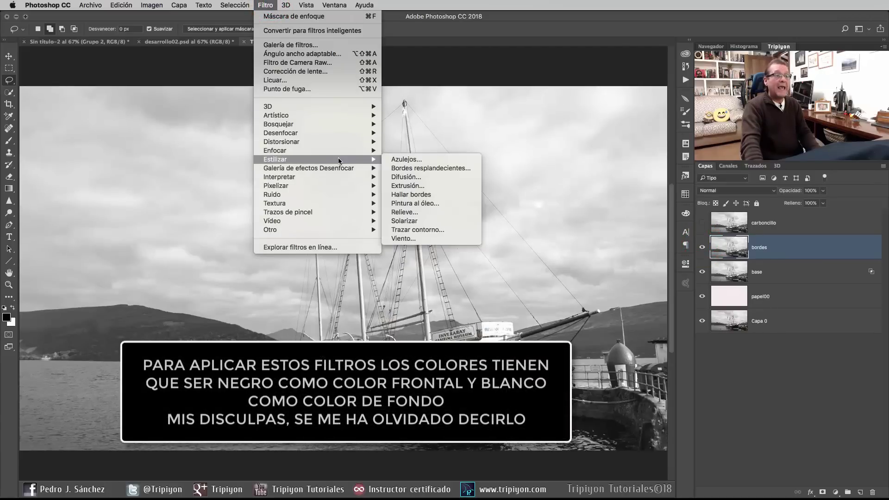
pyautogui.moveTo(275, 160)
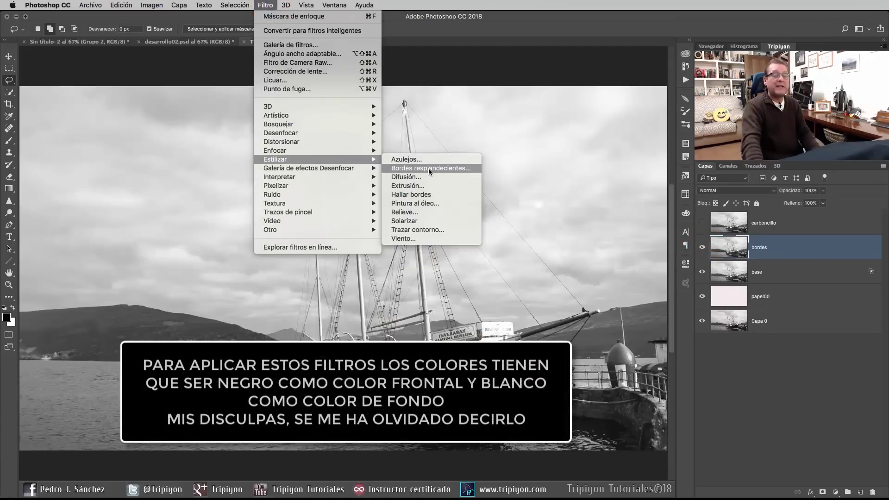
pyautogui.click(428, 169)
pyautogui.rightClick(435, 182)
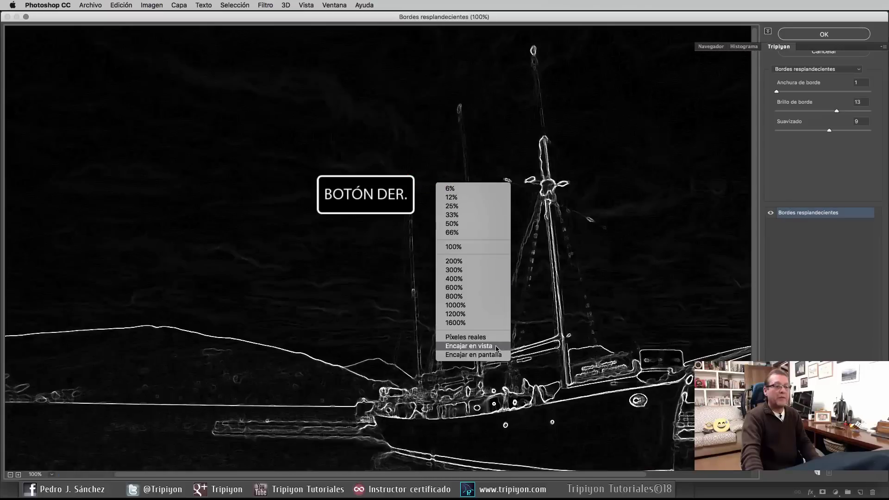
pyautogui.click(495, 346)
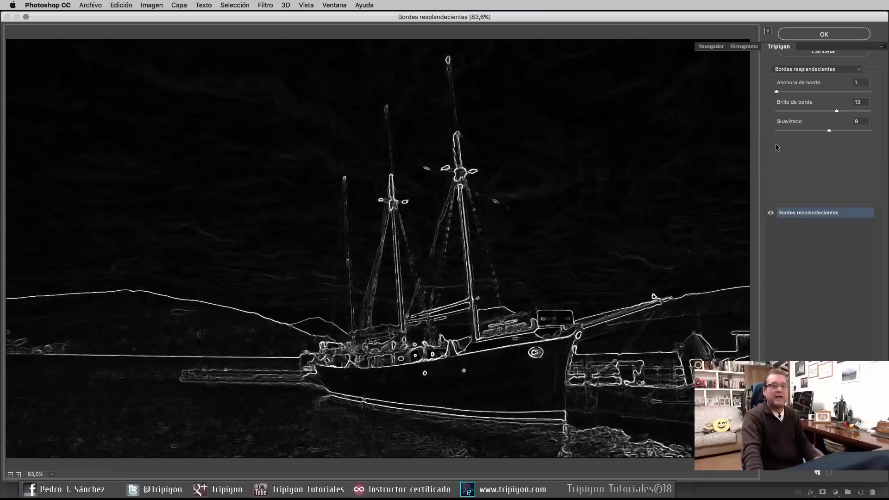
pyautogui.moveTo(837, 111); pyautogui.dragTo(837, 131)
pyautogui.click(841, 131)
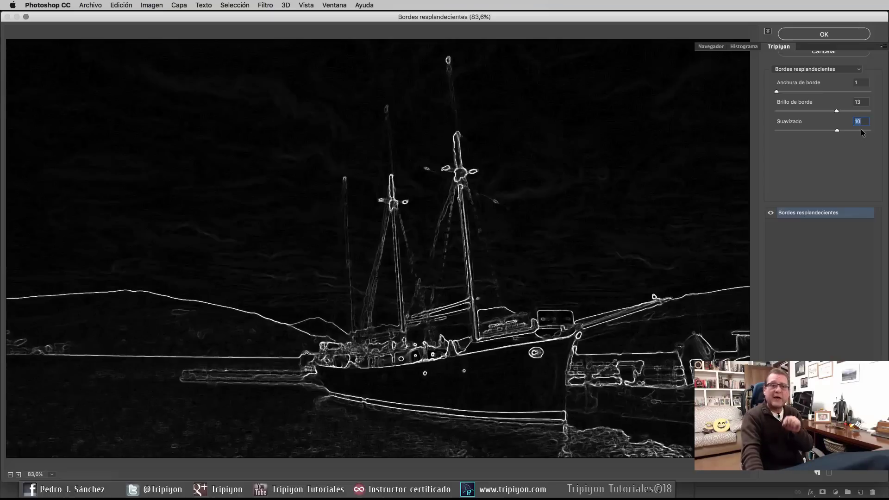
pyautogui.click(824, 34)
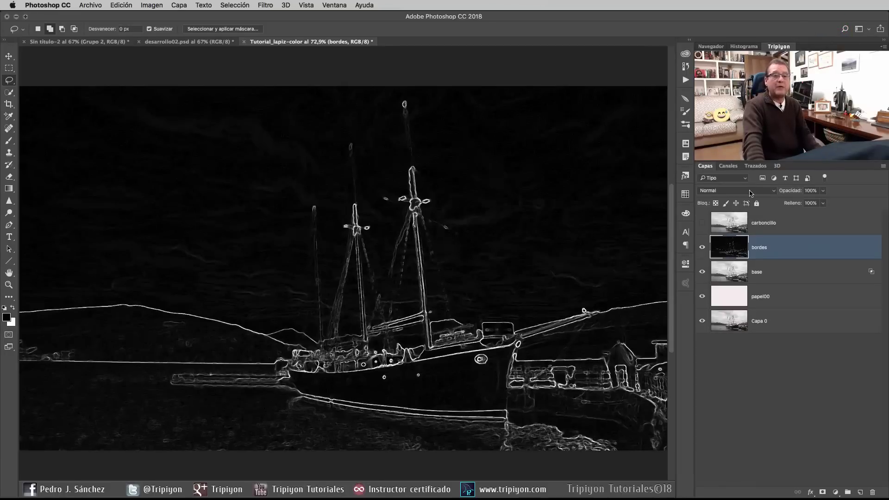
# Set bordes to Multiplicar and invert it to dark outlines, comparing with its visibility toggled.
pyautogui.click(751, 191)
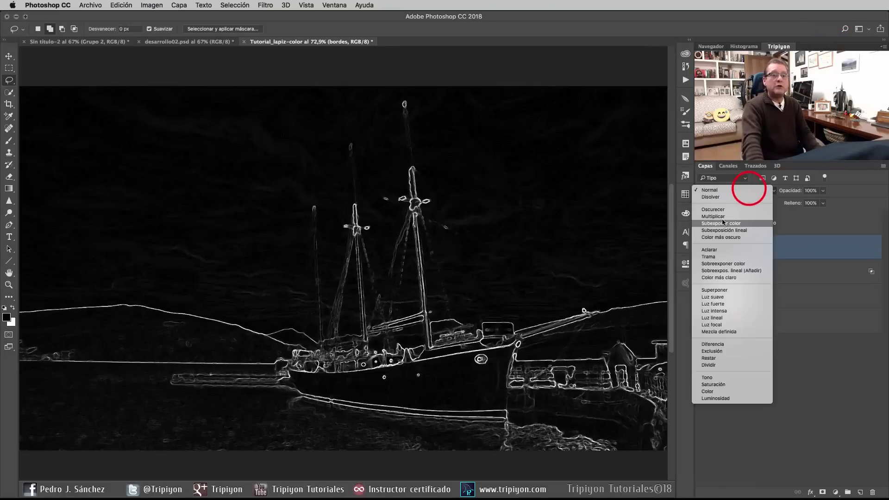
pyautogui.click(722, 216)
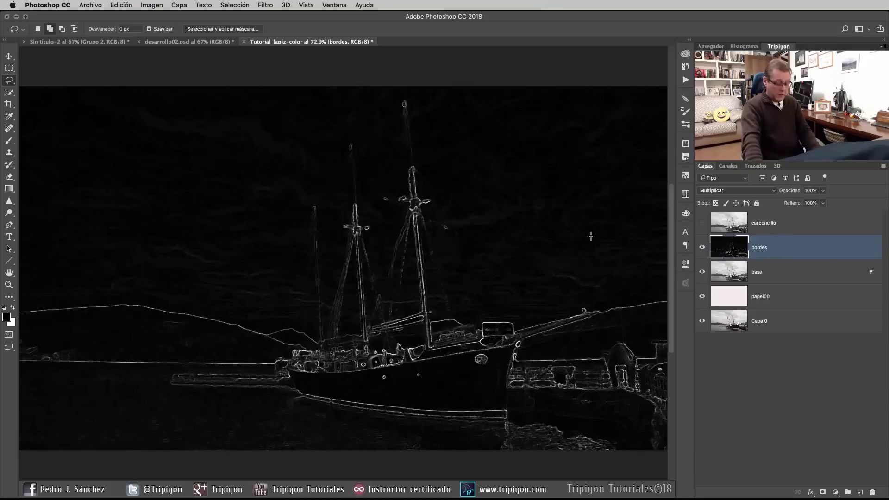
pyautogui.hotkey('ctrl', 'i')
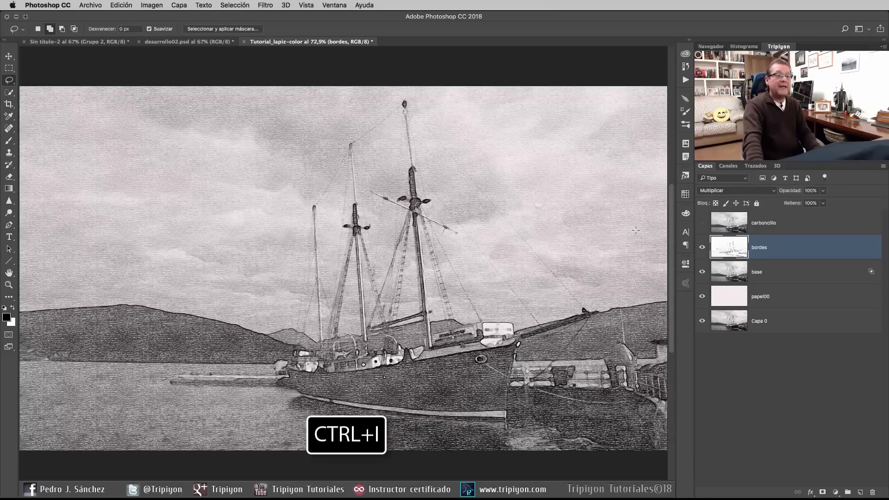
pyautogui.click(703, 248)
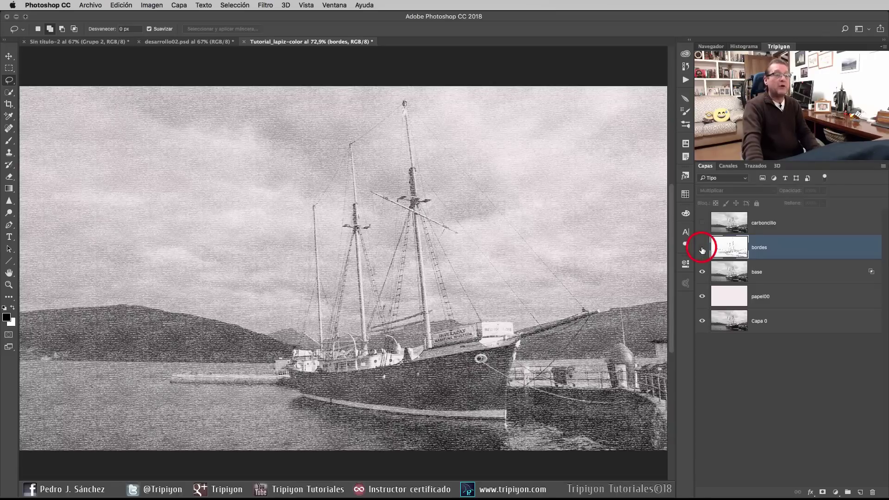
pyautogui.click(702, 249)
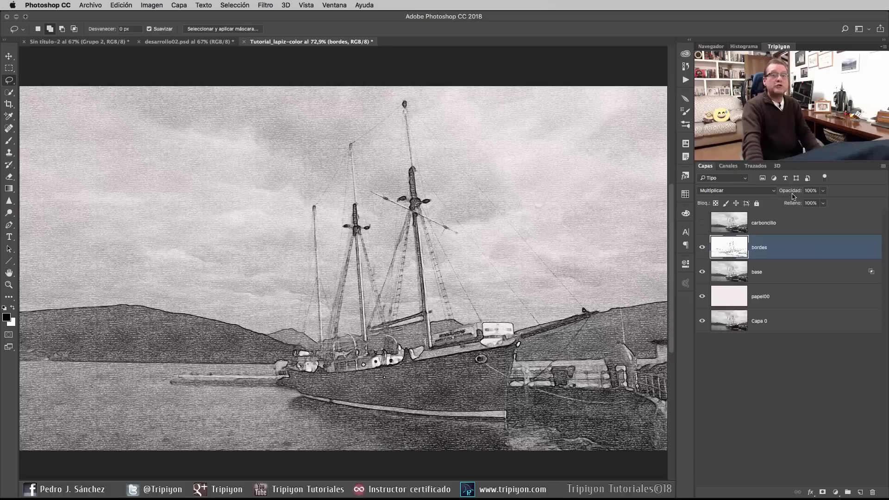
# Lower the bordes opacity slightly and switch its blend mode to Superponer.
pyautogui.moveTo(796, 193); pyautogui.dragTo(795, 193)
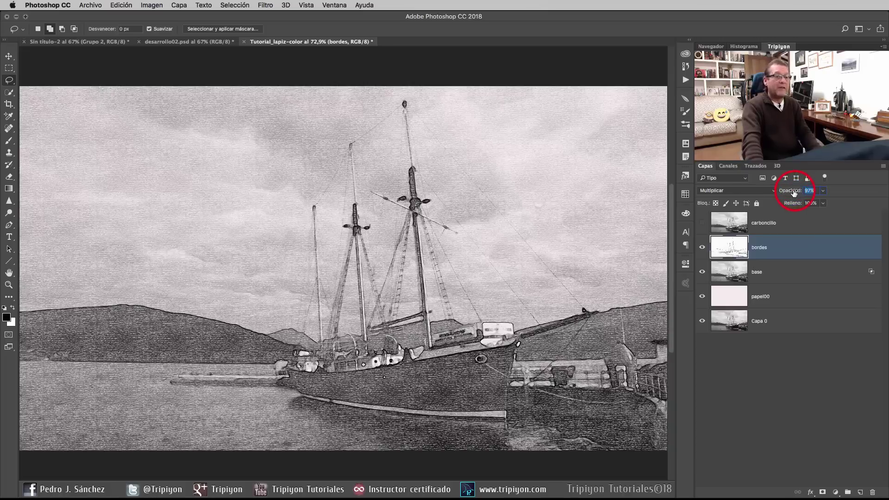
pyautogui.click(722, 192)
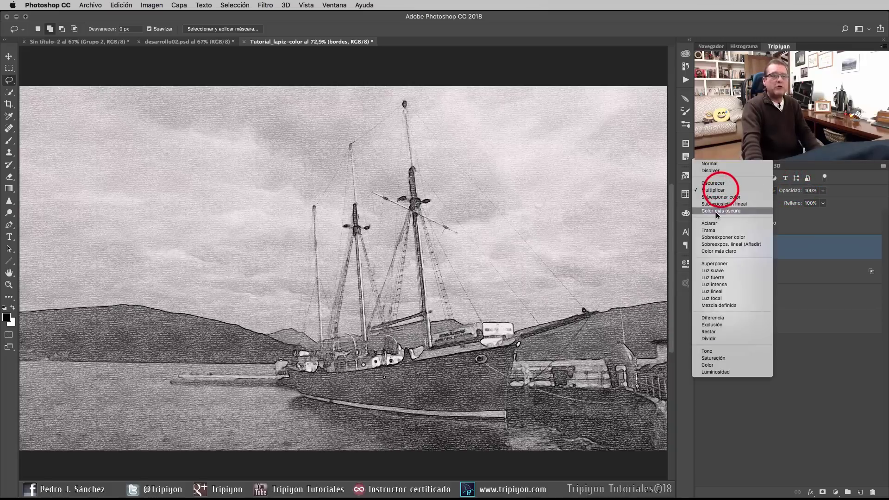
pyautogui.click(716, 264)
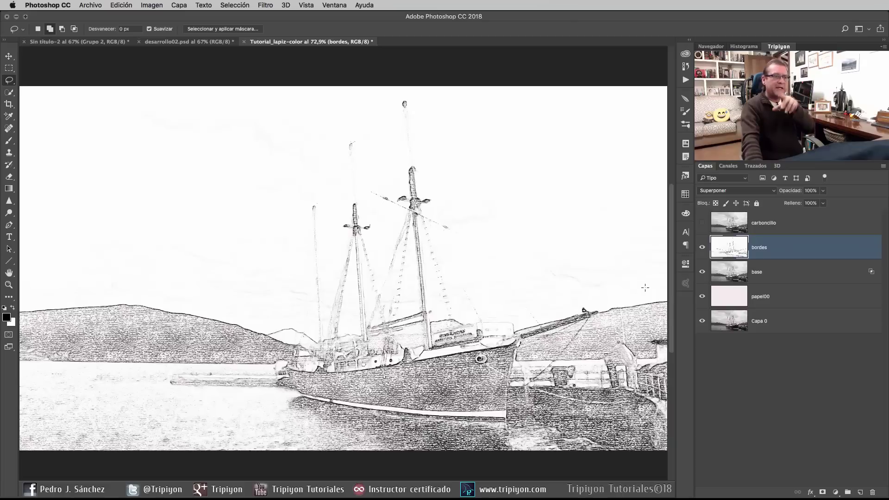
pyautogui.click(814, 221)
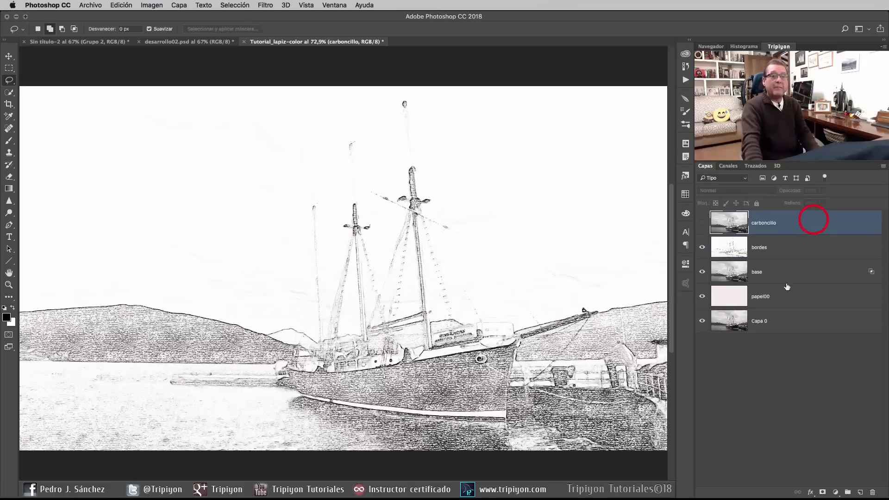
# Show the carboncillo layer and open the Carboncillo sketch filter with the whole image fitted in the preview.
pyautogui.click(702, 222)
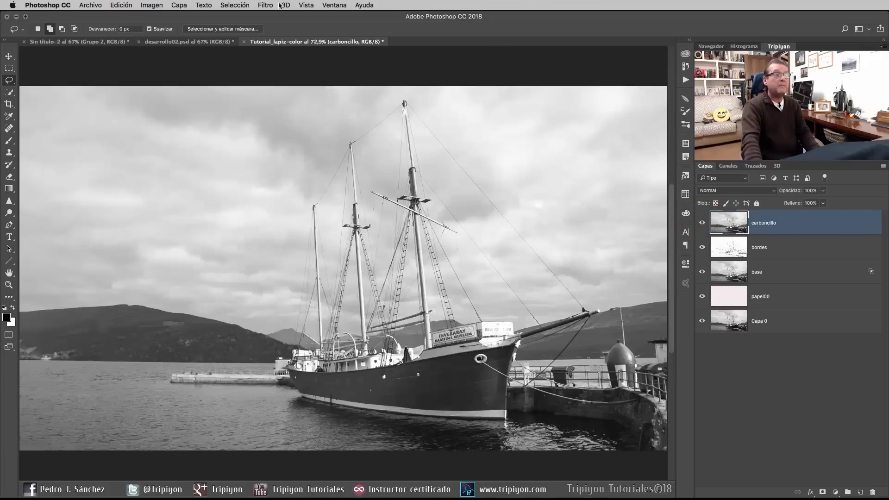
pyautogui.click(267, 5)
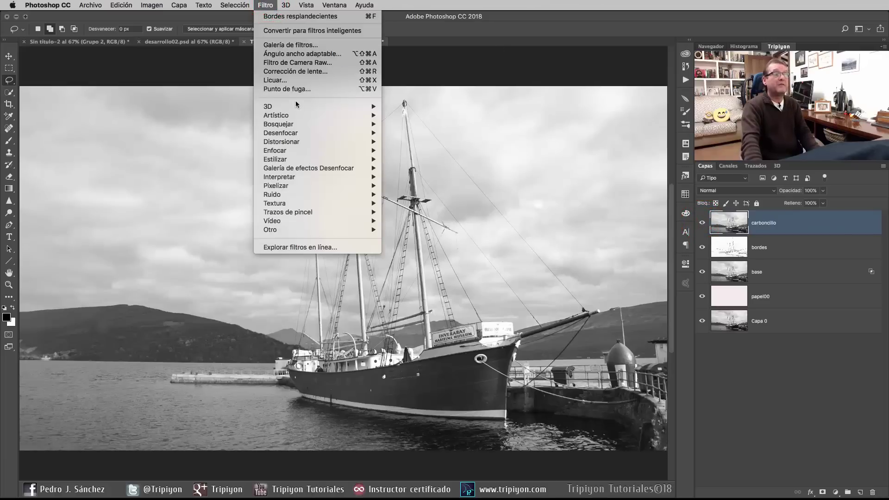
pyautogui.moveTo(279, 124)
pyautogui.click(407, 141)
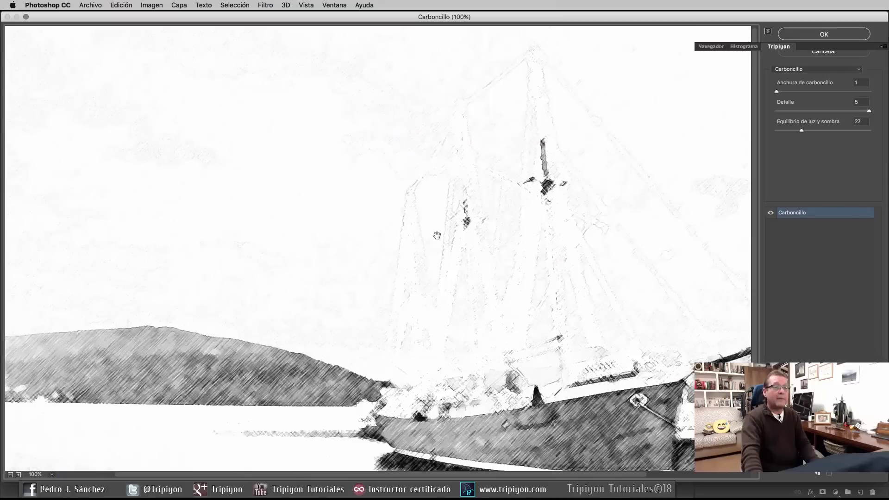
pyautogui.rightClick(438, 236)
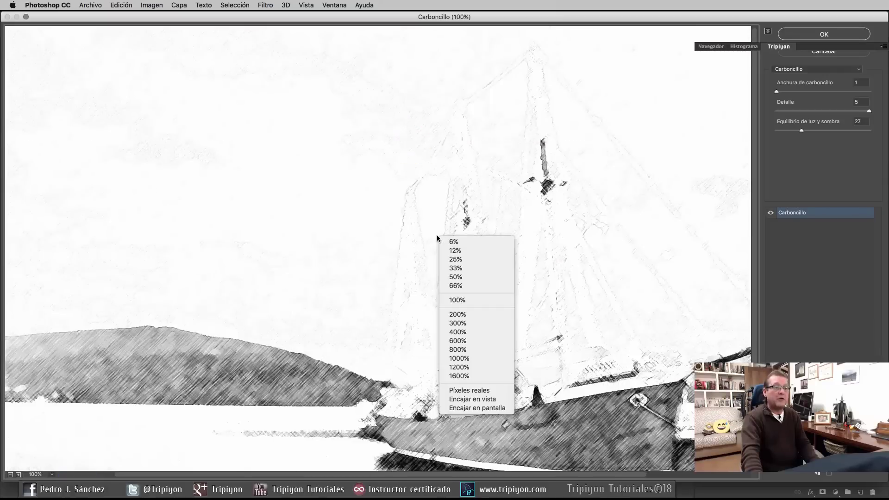
pyautogui.click(498, 399)
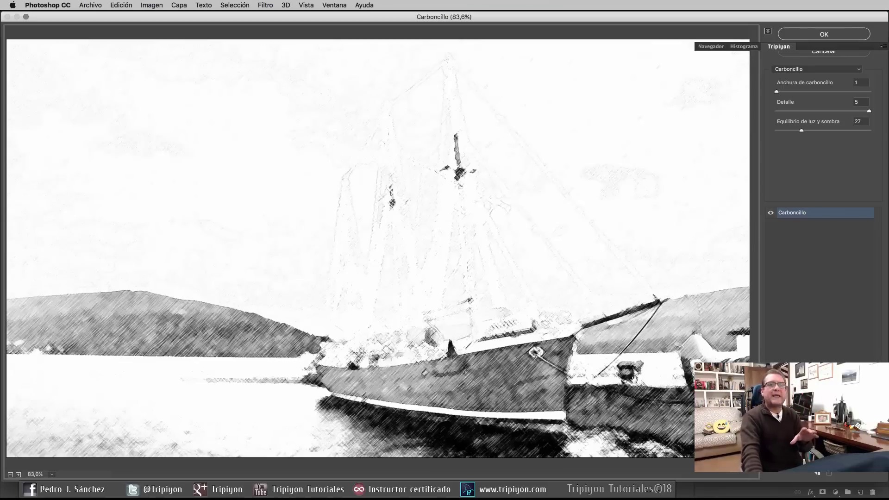
# Apply the Carboncillo filter with Detalle 3 and light/shadow balance 51.
pyautogui.moveTo(805, 131); pyautogui.dragTo(829, 133)
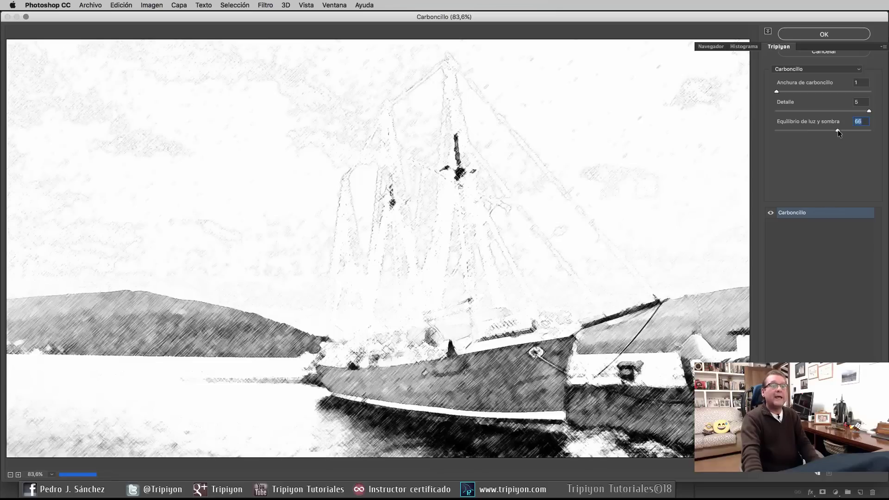
pyautogui.moveTo(837, 130); pyautogui.dragTo(818, 131)
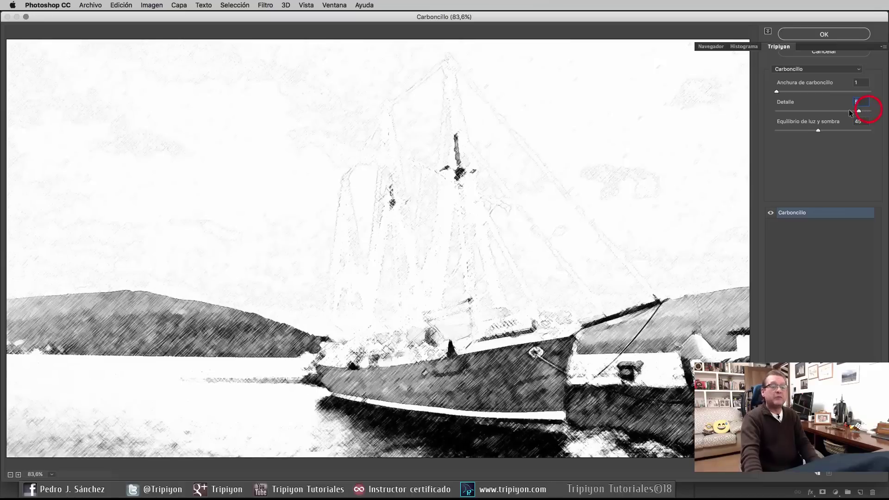
pyautogui.moveTo(850, 110); pyautogui.dragTo(827, 111)
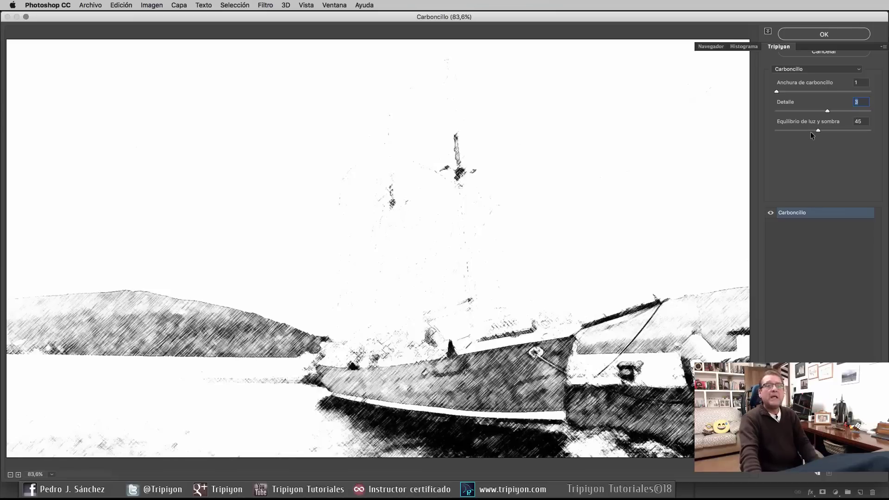
pyautogui.moveTo(818, 131); pyautogui.dragTo(824, 130)
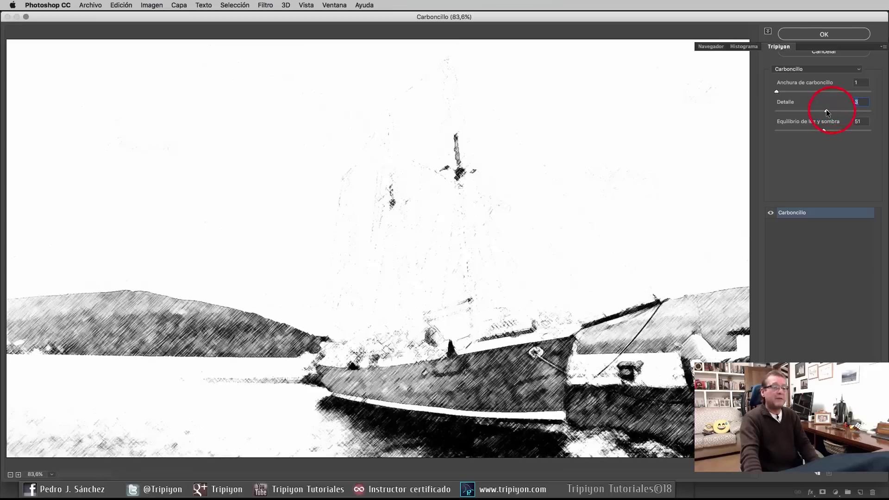
pyautogui.moveTo(826, 111); pyautogui.dragTo(824, 112)
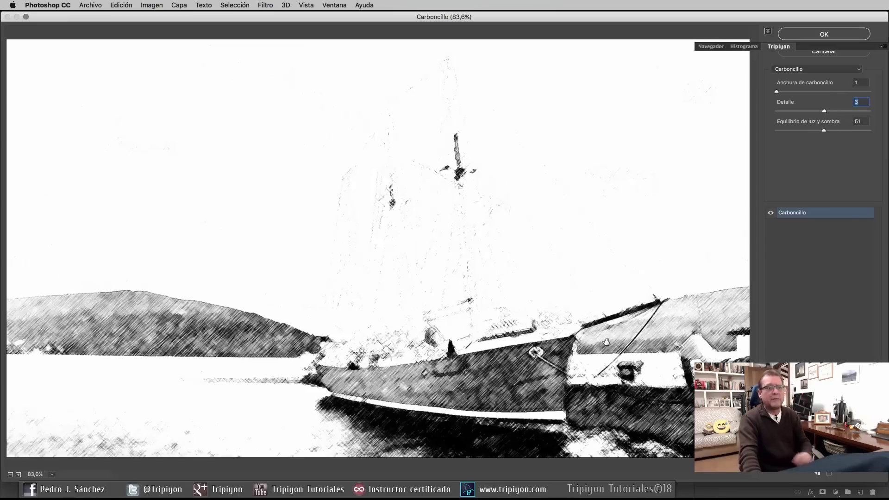
pyautogui.click(841, 32)
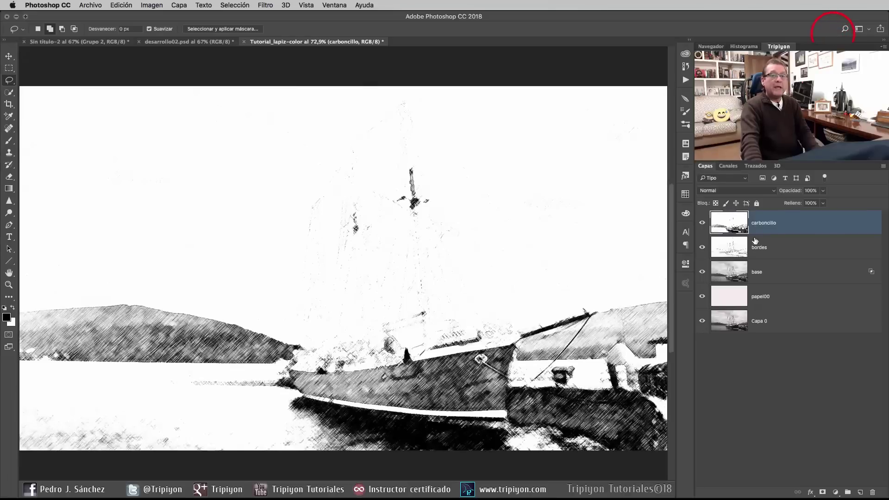
pyautogui.click(726, 191)
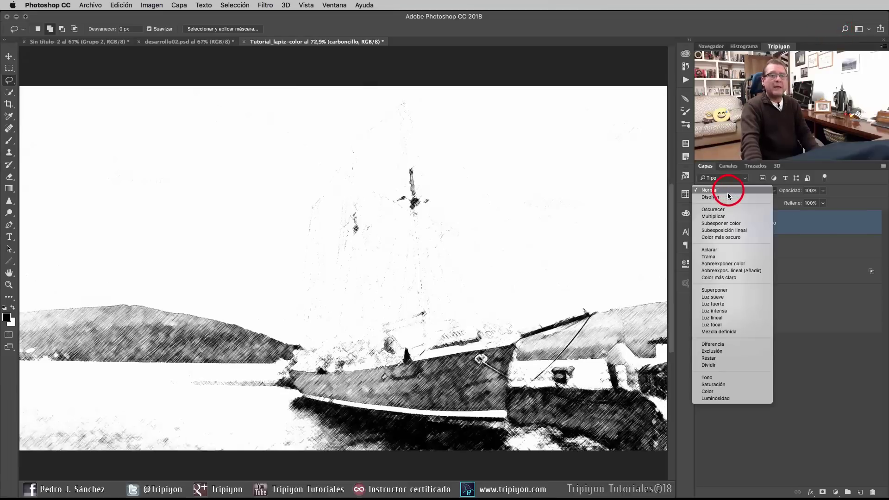
# Set the carboncillo layer to Multiplicar blend mode and 70% opacity.
pyautogui.click(726, 216)
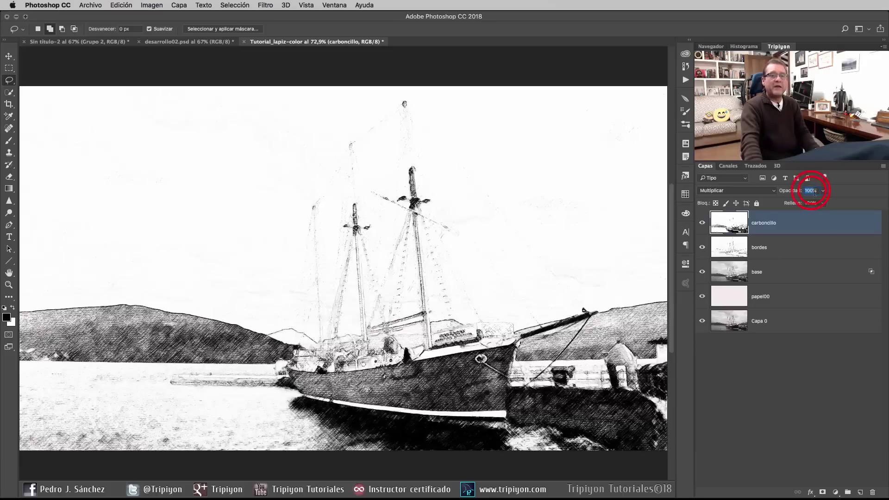
pyautogui.write('70')
pyautogui.press('Return')
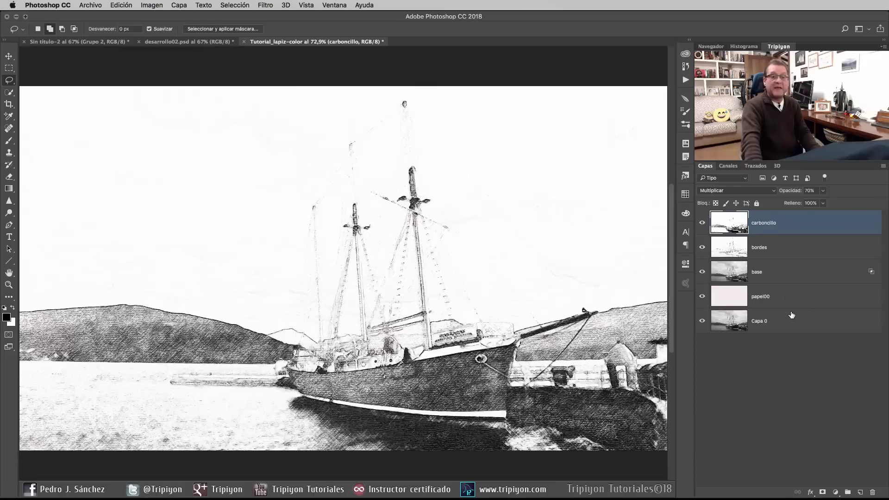
# Put a copy of the original photo Capa 0 on top of the stack in Color mode.
pyautogui.press('alt')
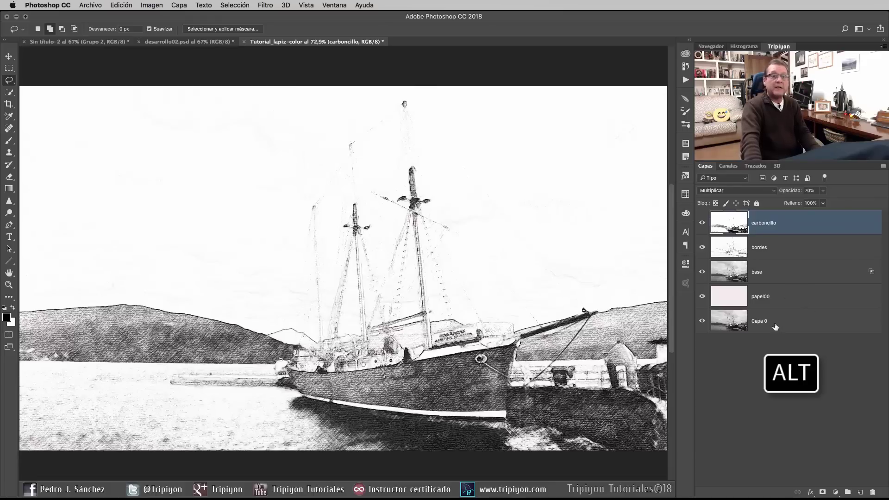
pyautogui.moveTo(775, 327); pyautogui.dragTo(777, 217)
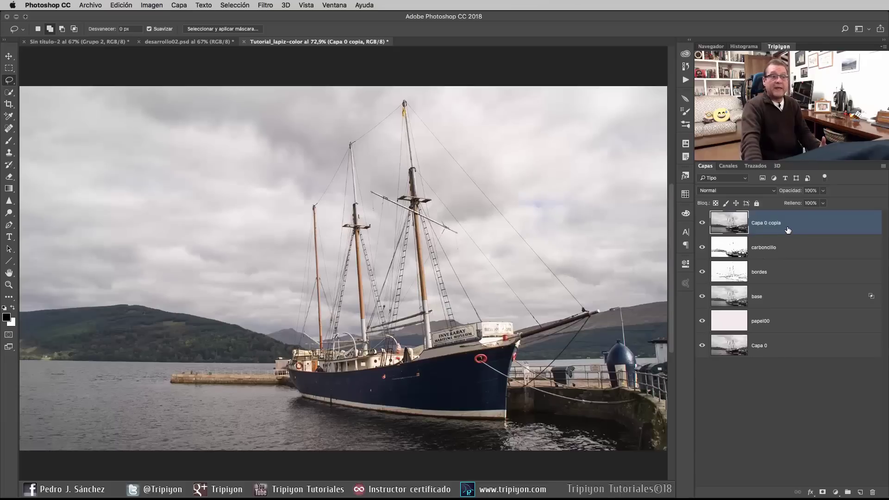
pyautogui.click(747, 191)
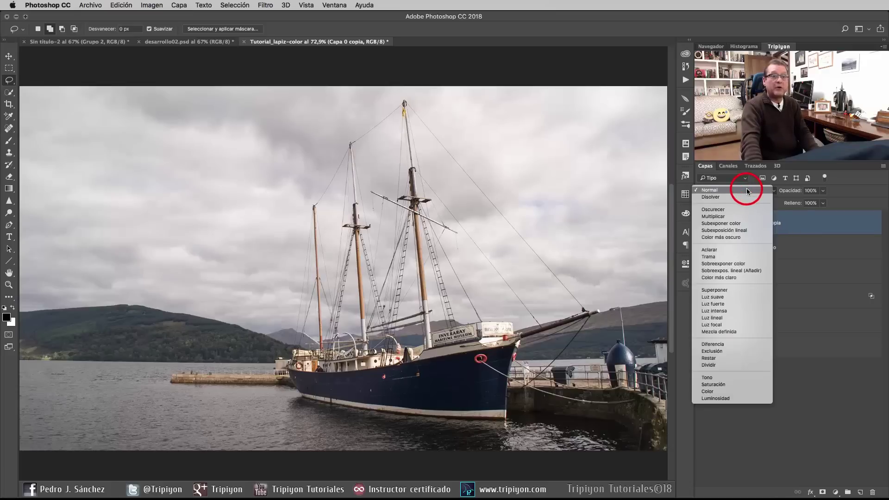
pyautogui.click(708, 392)
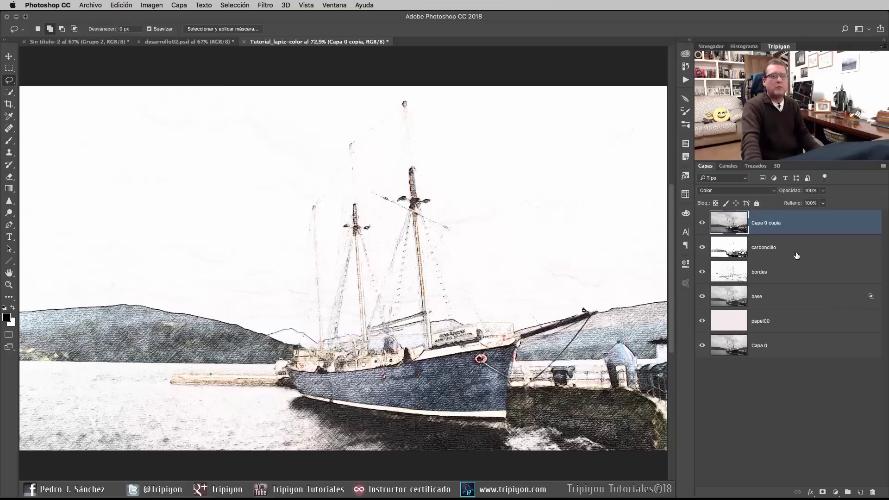
# Rename the photo copy layer to 'color'.
pyautogui.doubleClick(772, 223)
pyautogui.write('color')
pyautogui.press('Return')
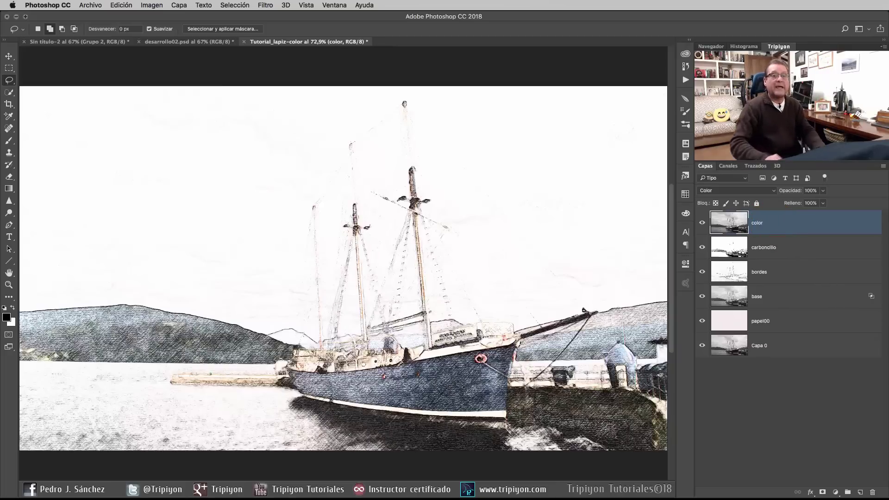
pyautogui.press('shift')
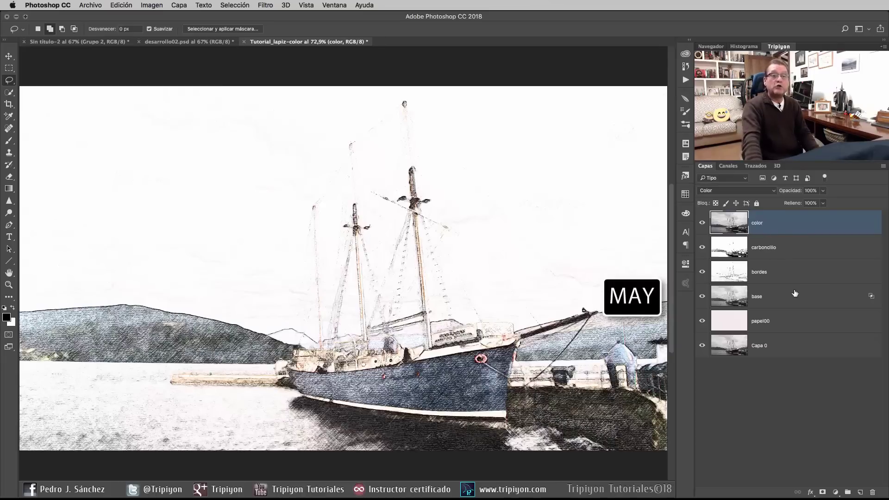
pyautogui.keyDown('shift'); pyautogui.click(788, 302); pyautogui.keyUp('shift')
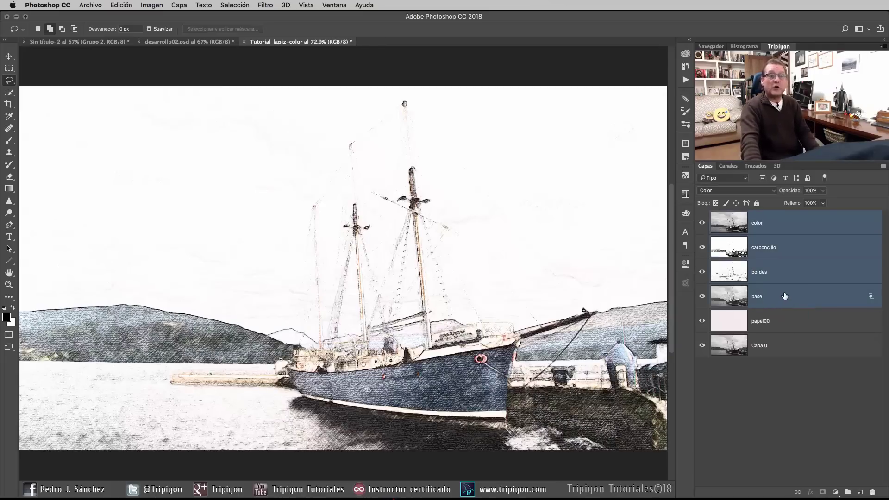
pyautogui.hotkey('ctrl', 'g')
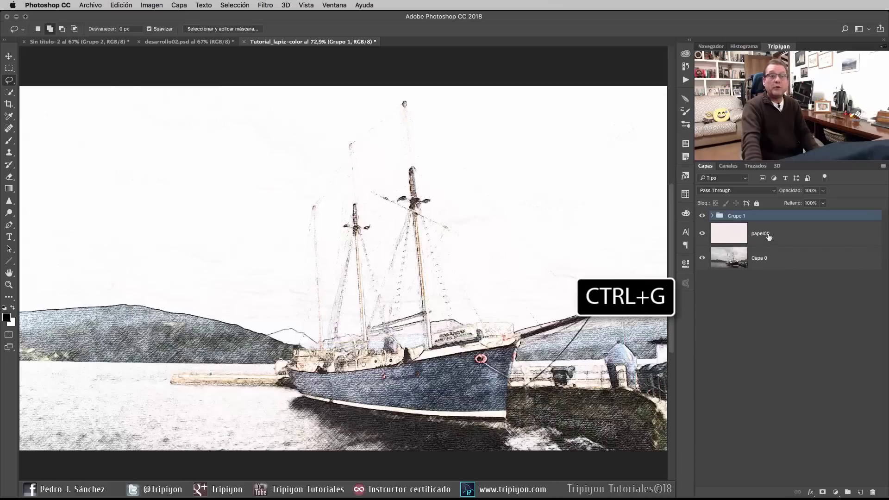
pyautogui.click(823, 492)
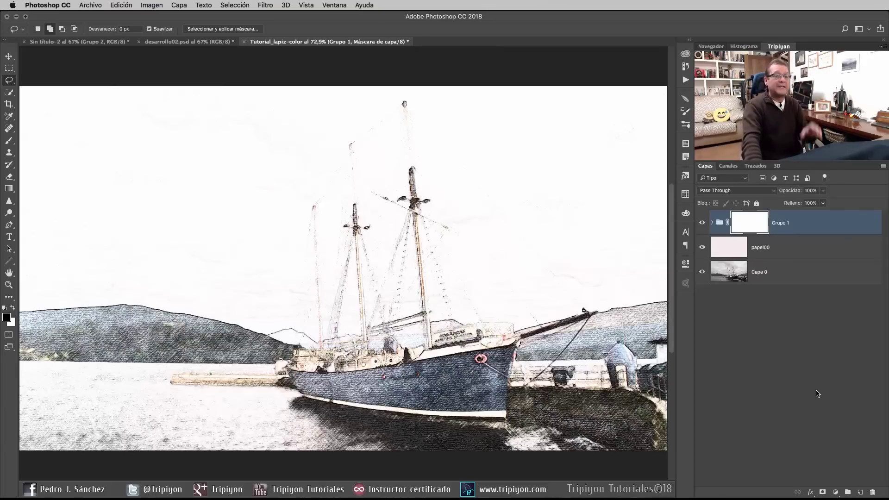
# Place marco.jpg into the document as an embedded layer.
pyautogui.click(88, 5)
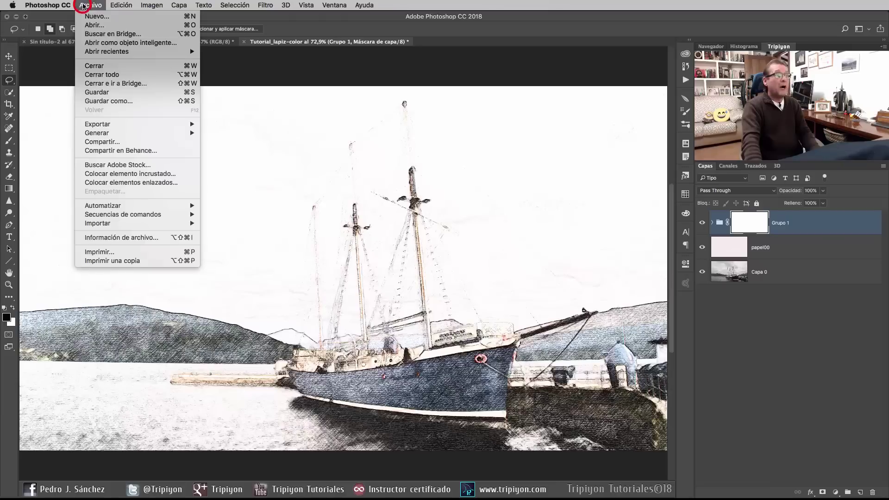
pyautogui.click(106, 174)
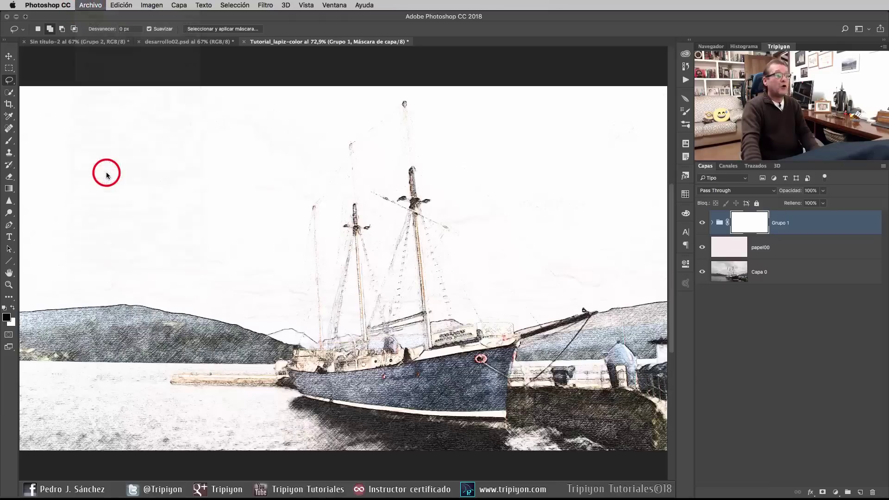
pyautogui.click(379, 115)
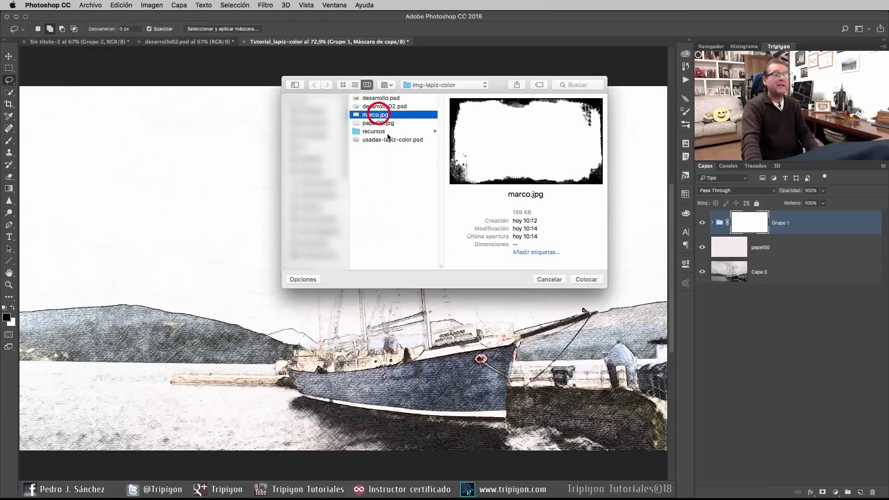
pyautogui.click(597, 280)
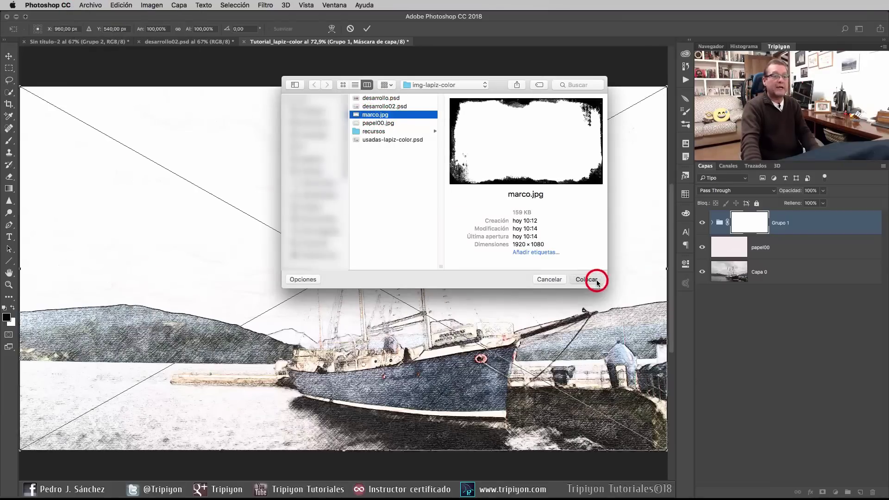
pyautogui.click(369, 27)
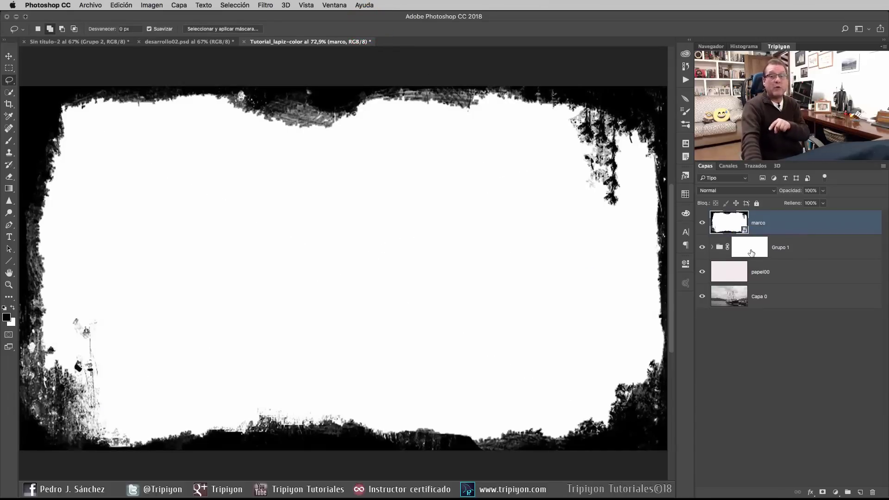
# Copy the entire marco frame image and hide the marco layer.
pyautogui.click(234, 5)
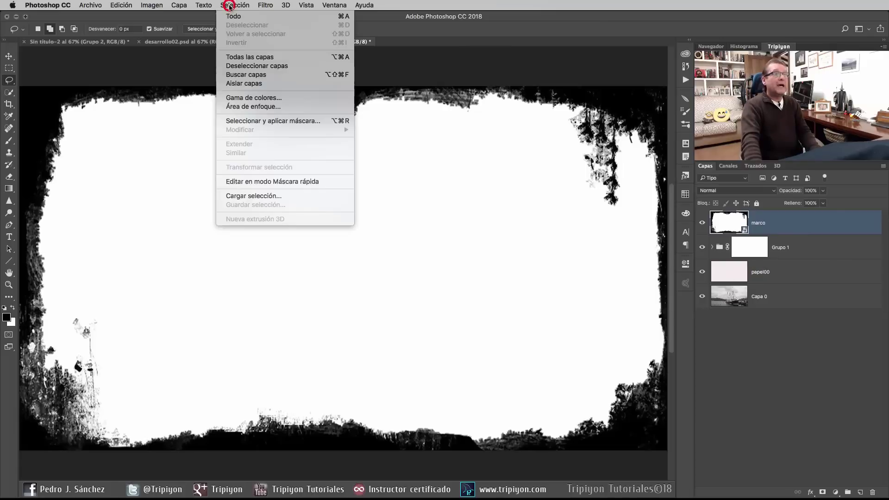
pyautogui.click(250, 16)
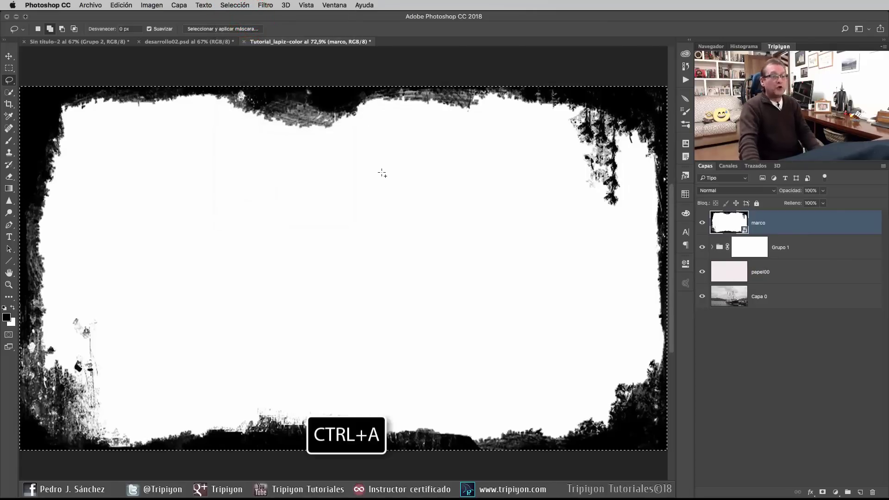
pyautogui.hotkey('ctrl', 'c')
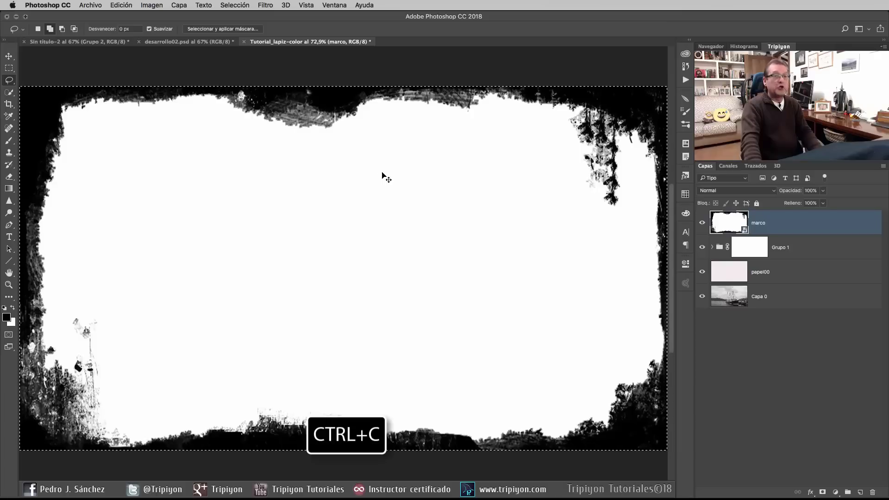
pyautogui.click(702, 223)
# Paste the frame into Grupo 1's layer mask and deselect.
pyautogui.click(749, 247)
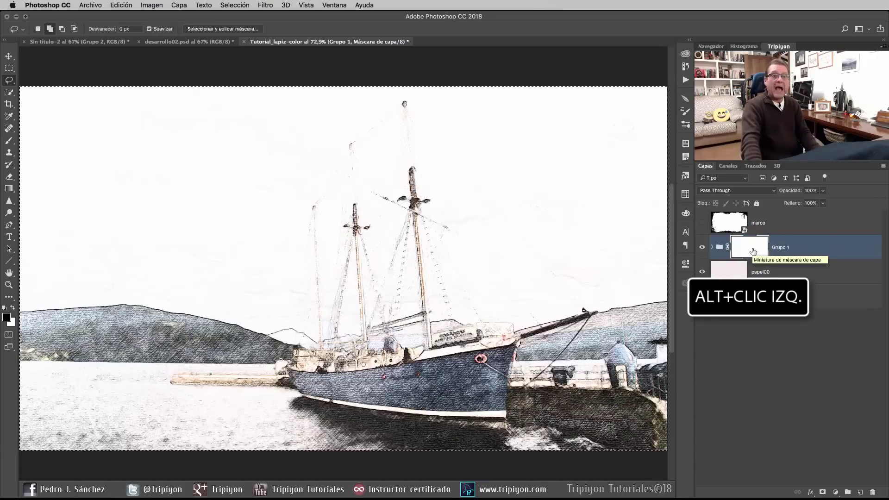
pyautogui.keyDown('alt'); pyautogui.click(753, 251); pyautogui.keyUp('alt')
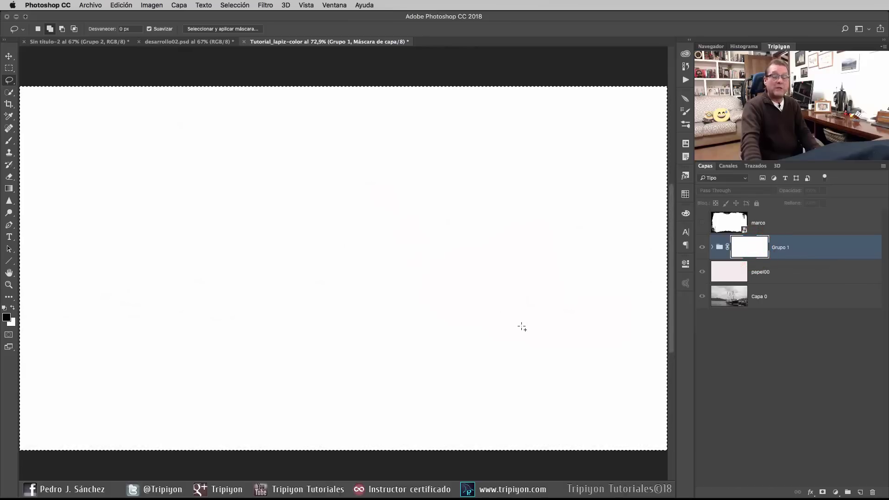
pyautogui.hotkey('ctrl', 'v')
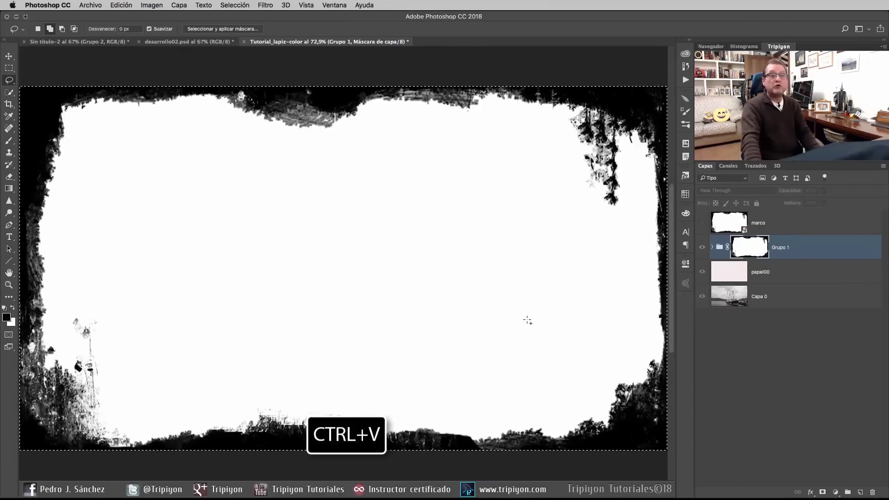
pyautogui.click(235, 5)
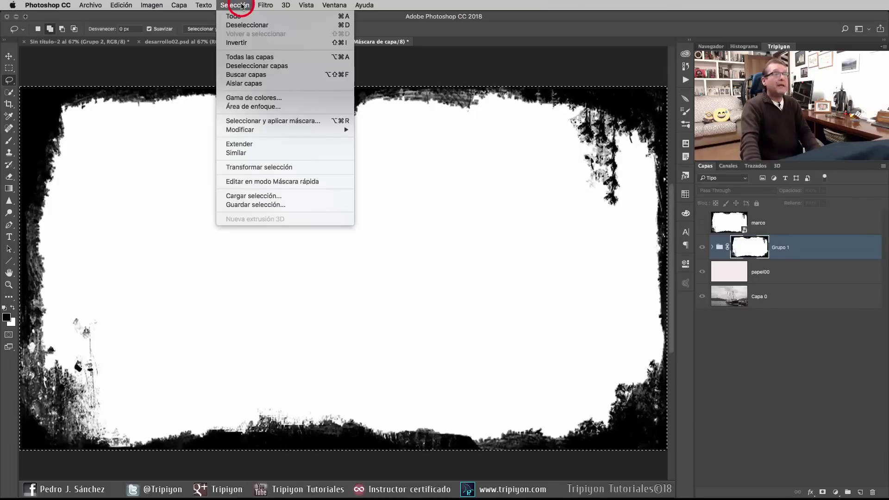
pyautogui.click(244, 26)
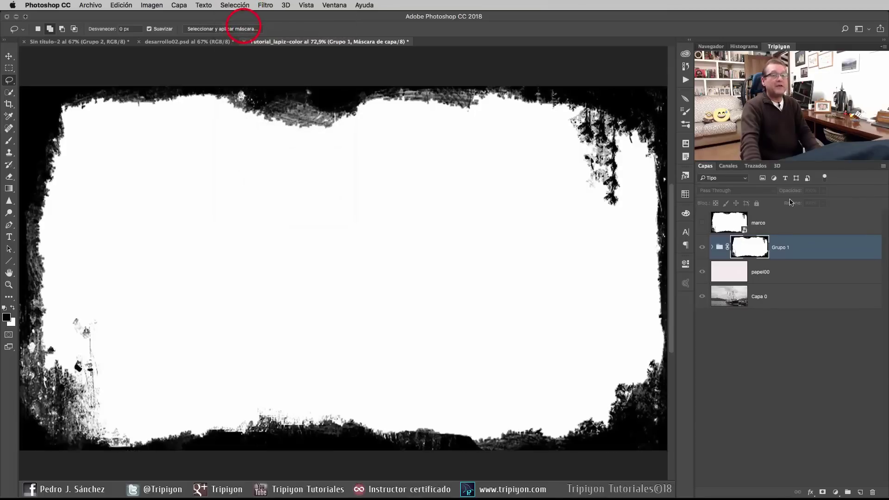
pyautogui.click(720, 249)
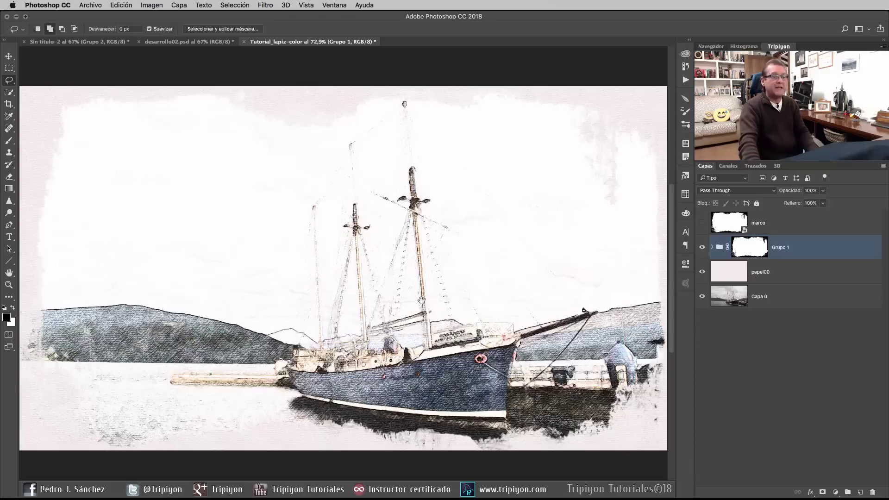
# Set the bordes layer inside Grupo 1 to 70% opacity after comparing it hidden and shown.
pyautogui.click(714, 248)
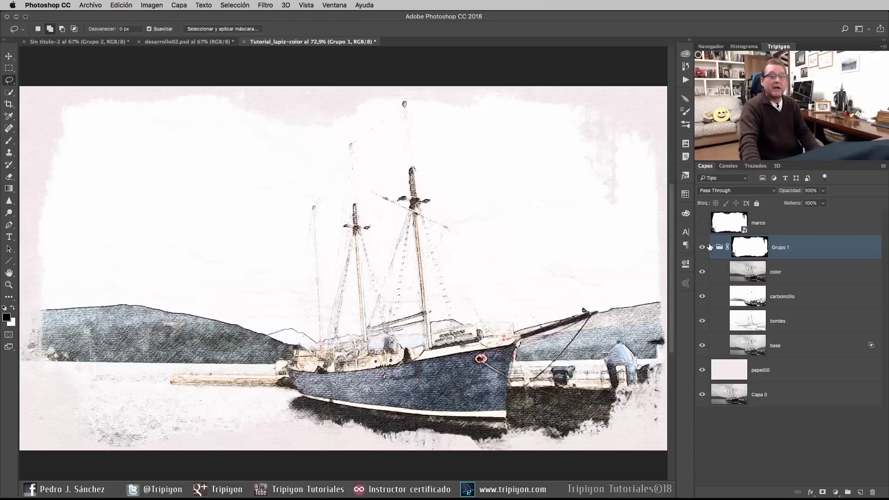
pyautogui.click(796, 325)
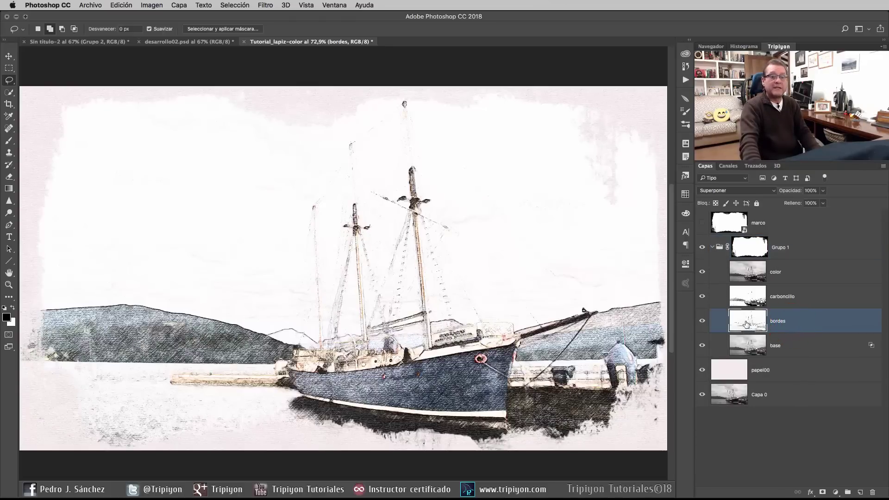
pyautogui.click(702, 322)
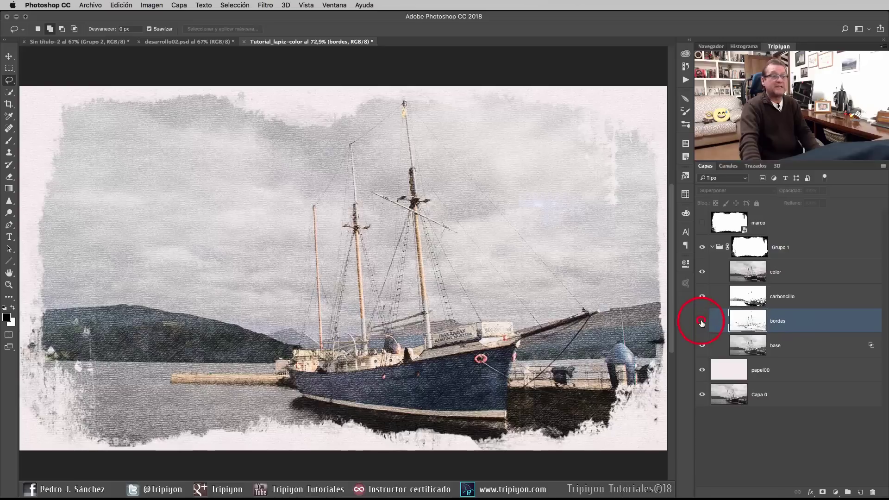
pyautogui.click(702, 322)
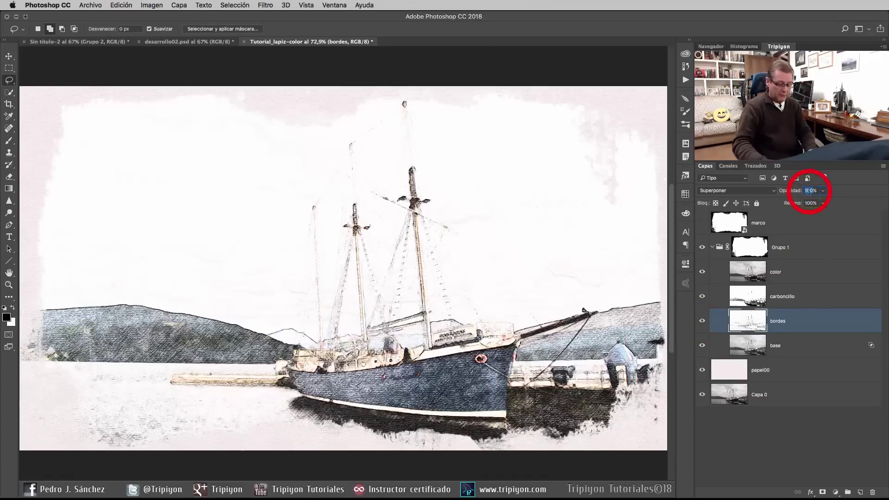
pyautogui.write('70')
pyautogui.press('Return')
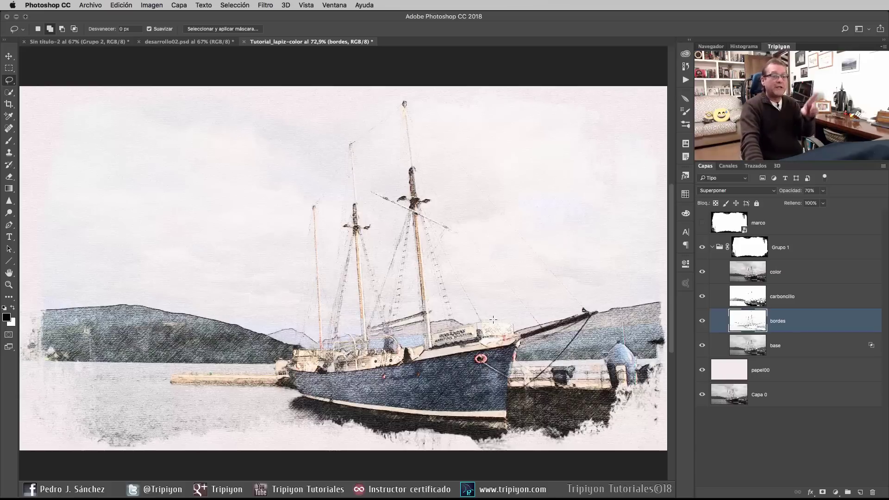
pyautogui.click(713, 248)
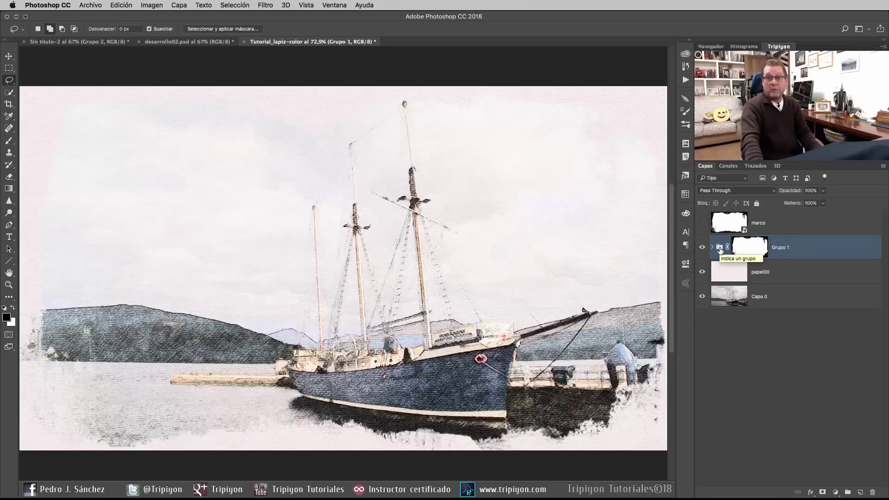
# Add a Vibrance layer in Grupo 1 at +41 vibrance, +22 saturation; delete the marco layer.
pyautogui.click(712, 250)
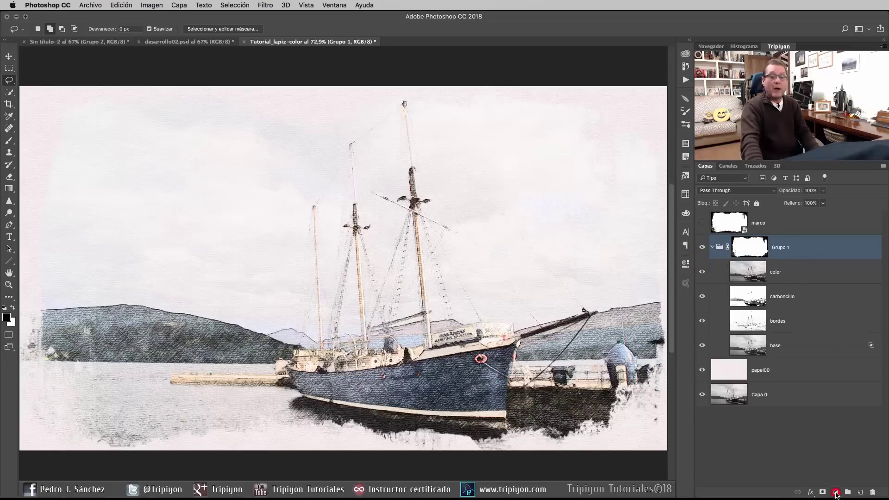
pyautogui.click(836, 493)
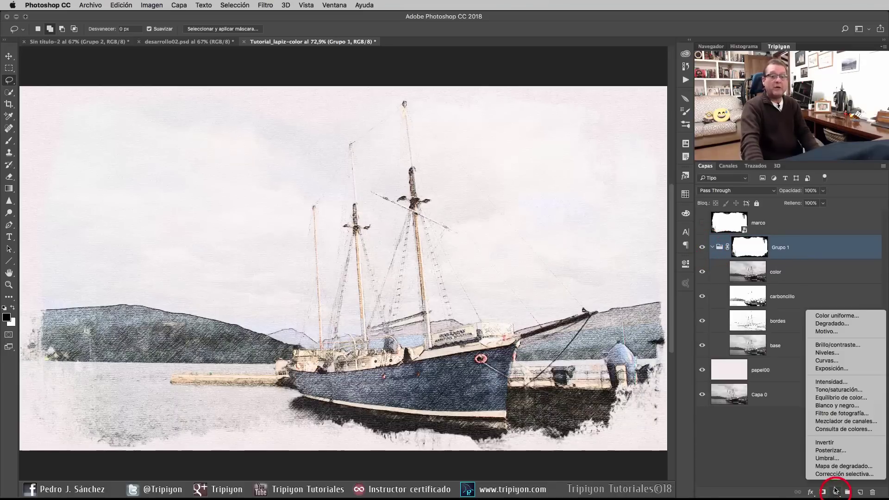
pyautogui.click(842, 382)
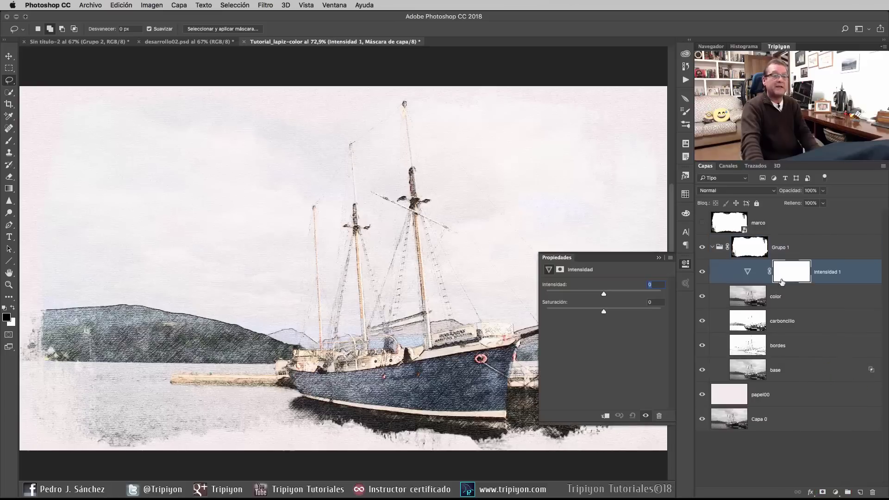
pyautogui.moveTo(731, 225); pyautogui.dragTo(875, 492)
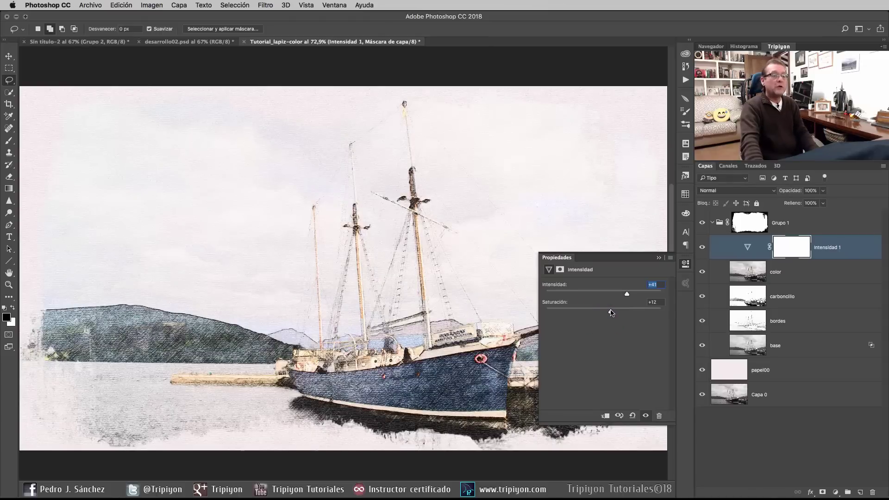
pyautogui.click(646, 415)
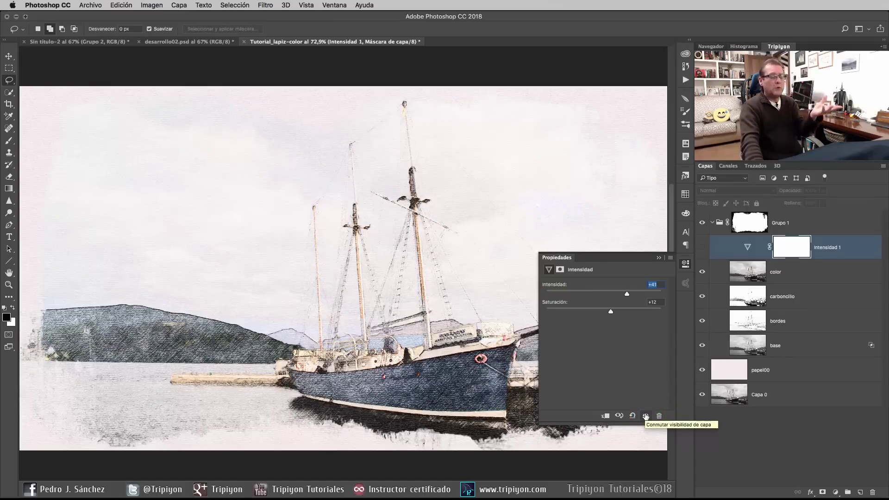
pyautogui.click(646, 416)
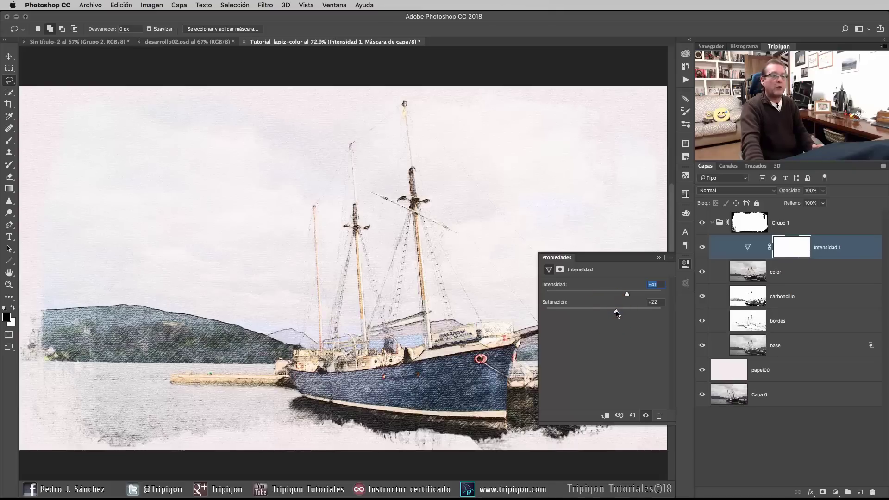
pyautogui.click(686, 266)
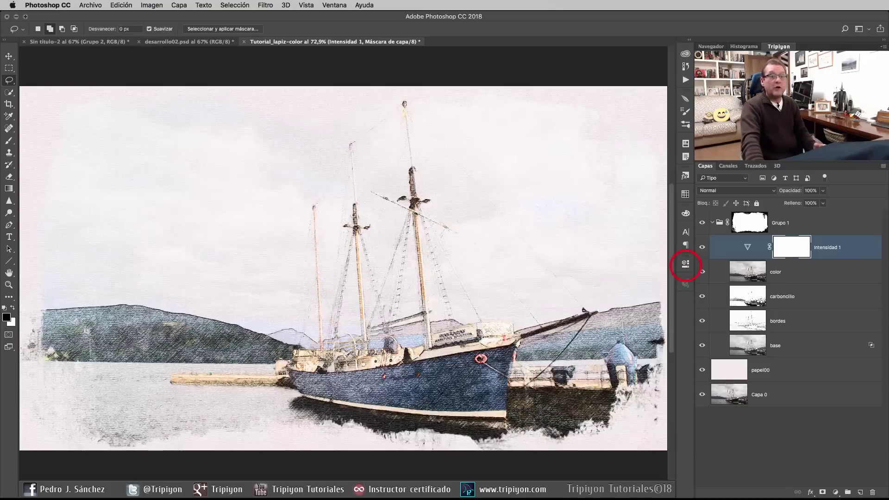